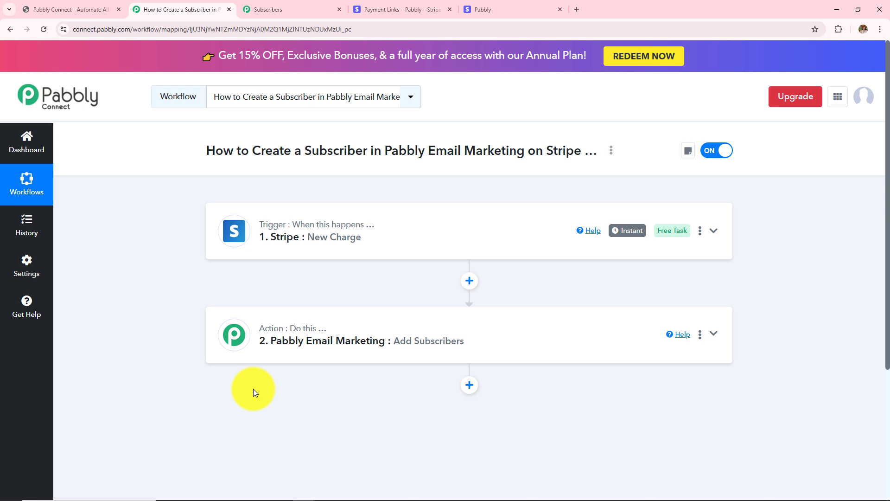
click(508, 9)
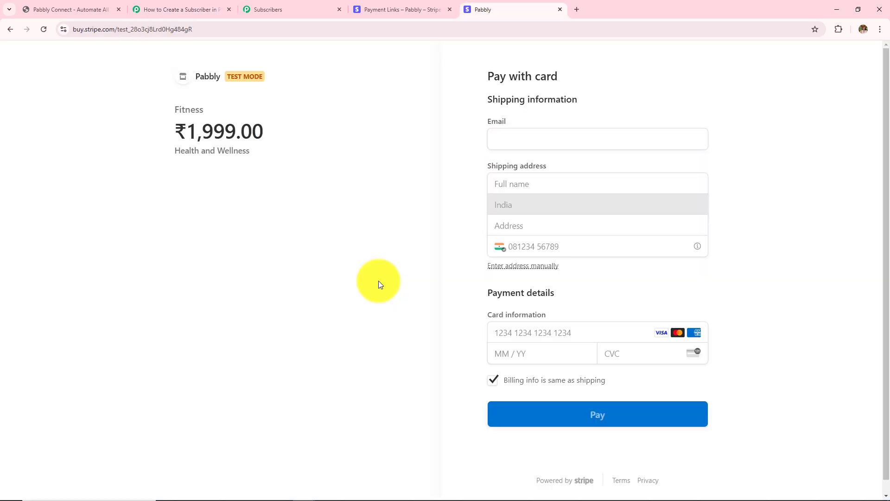
click(505, 138)
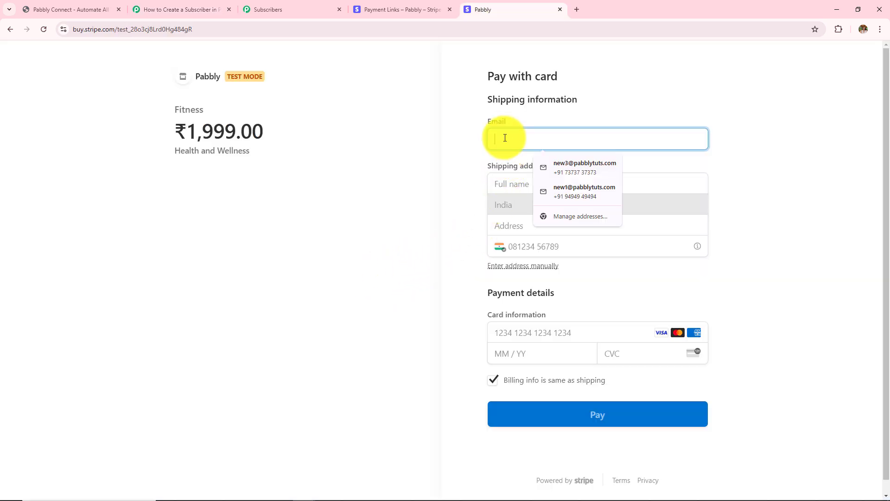
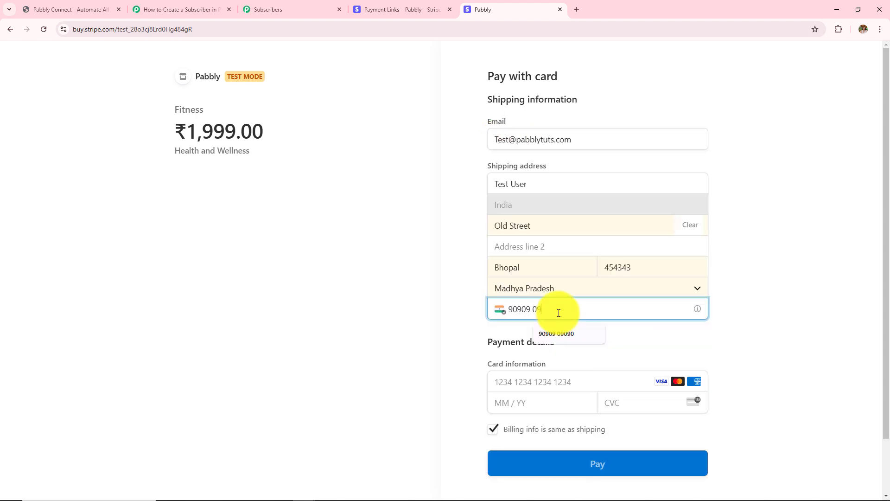
text(90)
click(510, 382)
text(4)
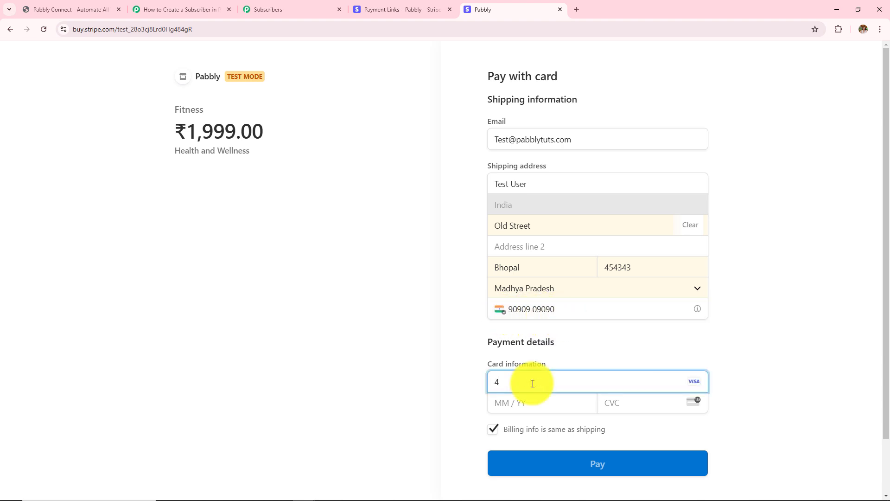
text(1111111111111110926222)
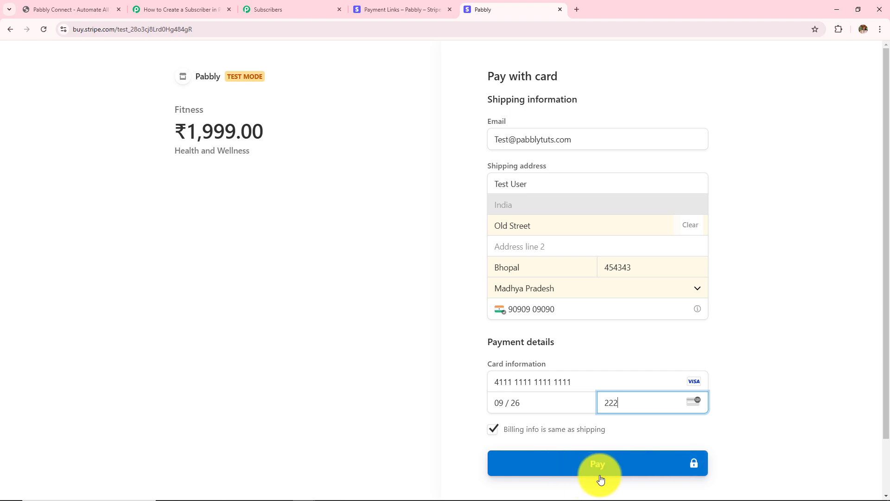
click(599, 472)
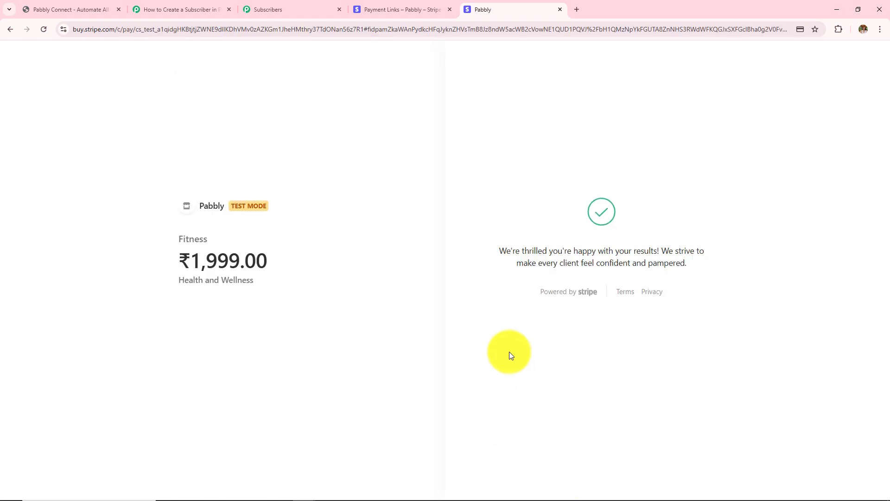
- Review the confirmed Fitness product and price summary, then go to the Pabbly Email Marketing dashboard
drag(483, 246, 698, 338)
click(736, 329)
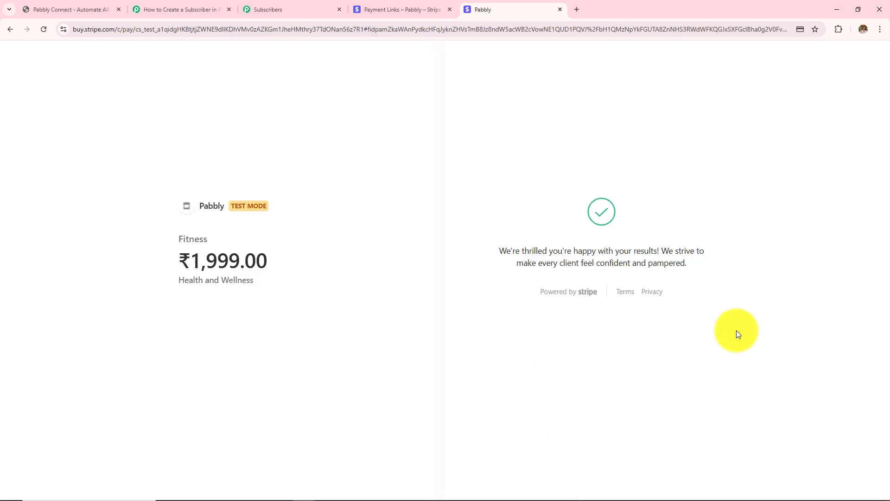
drag(482, 235, 874, 357)
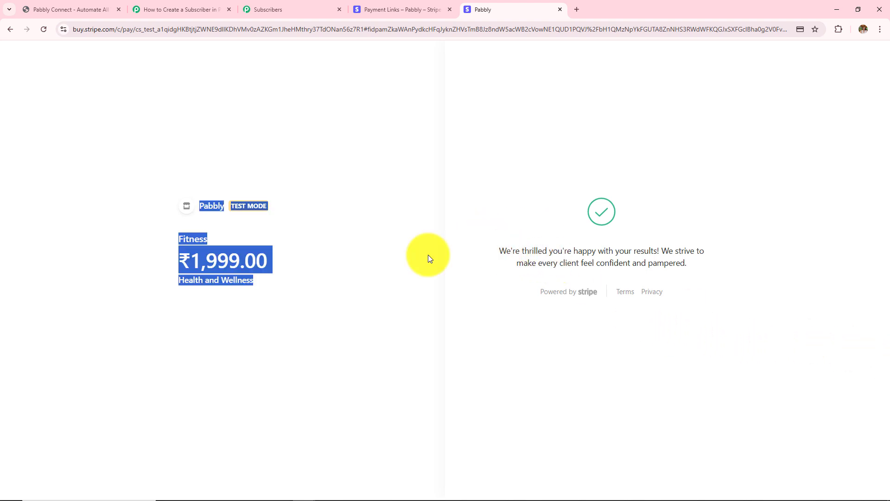
click(251, 8)
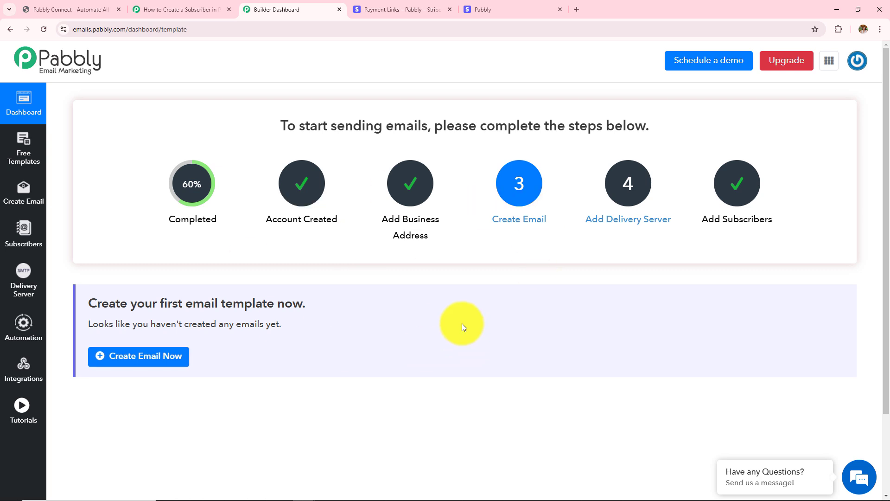
- Open the Stripe Payment list under Subscribers to confirm the one test subscriber
click(32, 244)
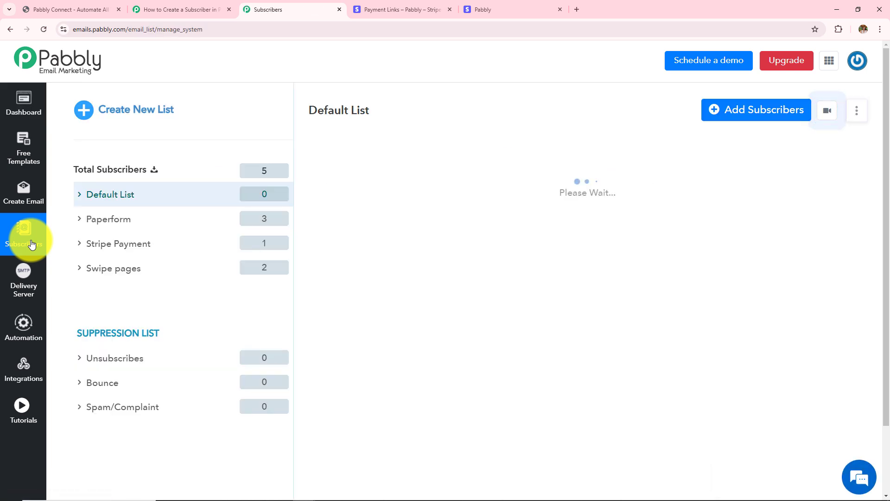
click(108, 250)
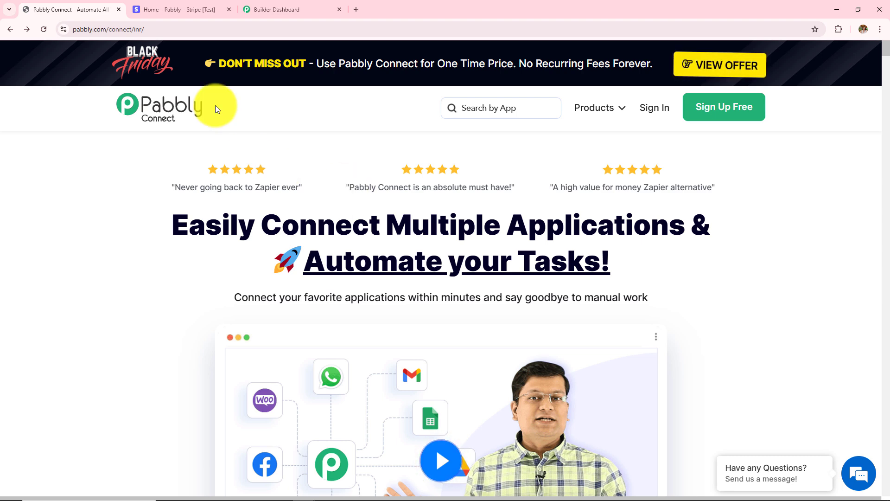
- Cycle through the Stripe, Email Marketing and Pabbly Connect tabs, settling on the Pabbly Connect landing page
click(170, 4)
click(282, 6)
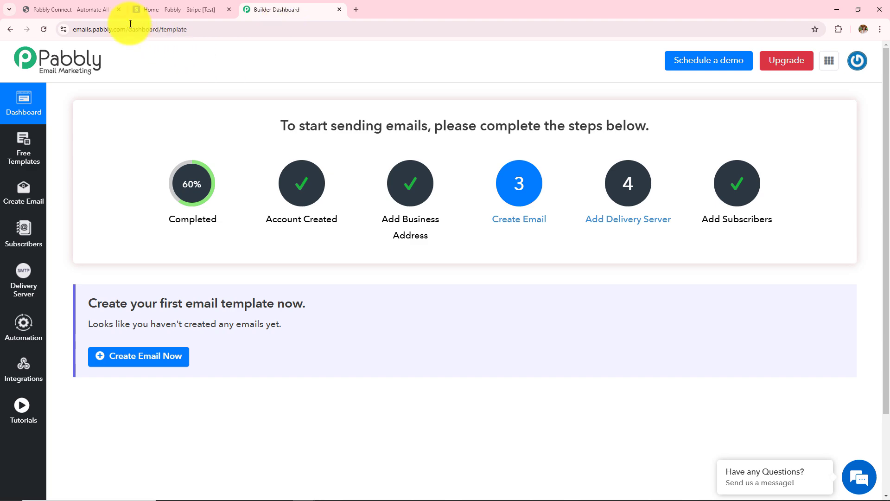
click(83, 9)
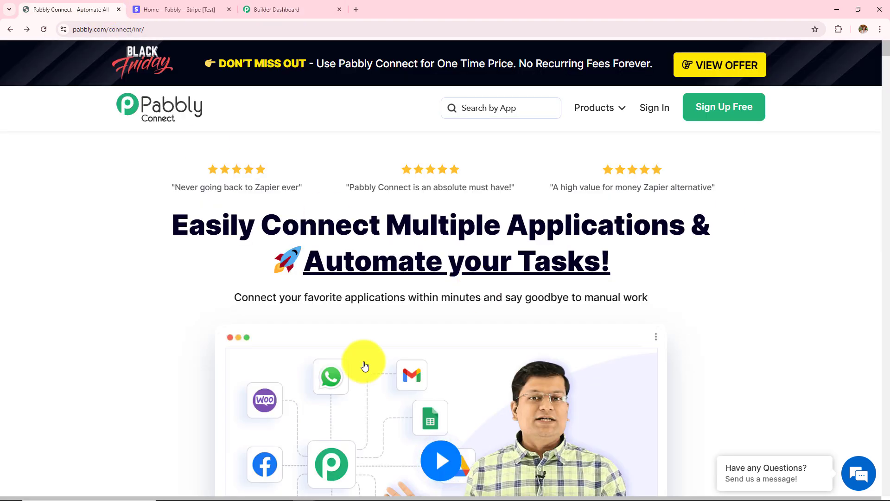
click(194, 16)
click(299, 6)
click(86, 16)
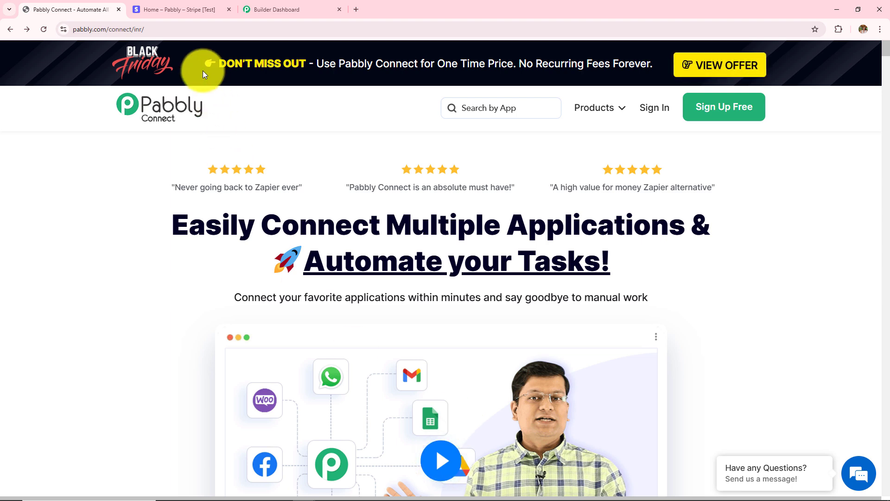
click(172, 29)
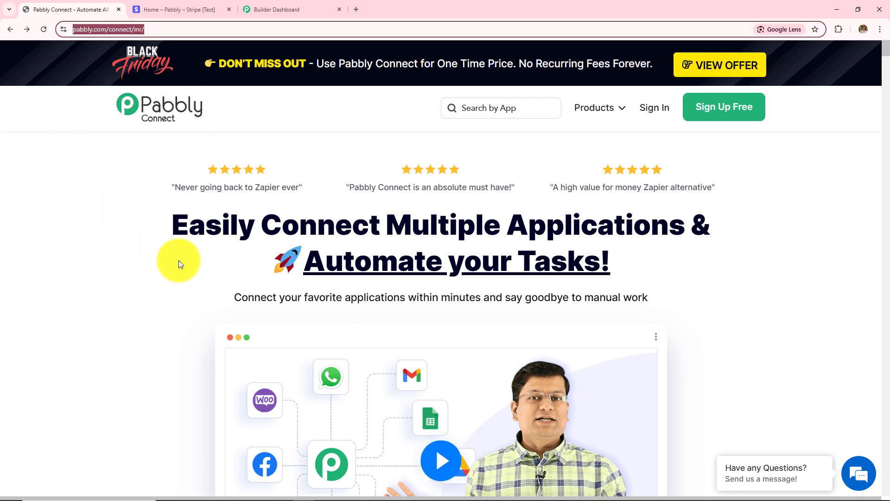
click(94, 262)
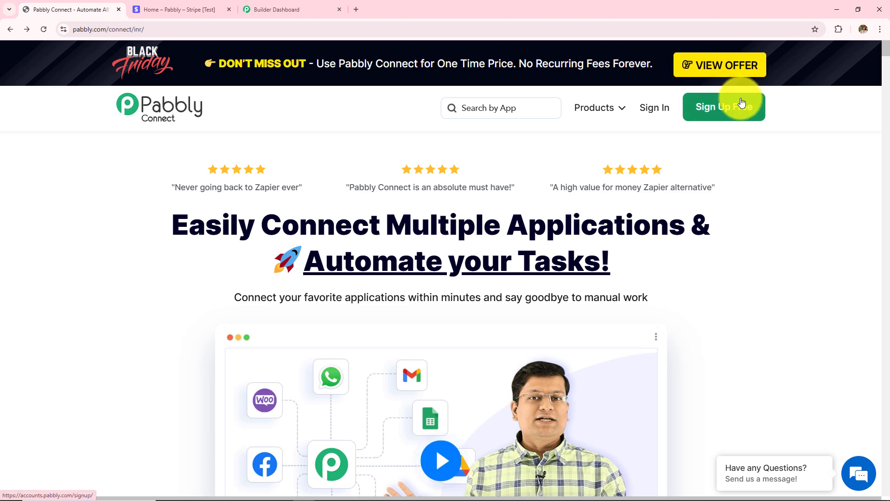
- Sign in to Pabbly and launch Pabbly Connect from the All Pabbly Apps list
click(655, 115)
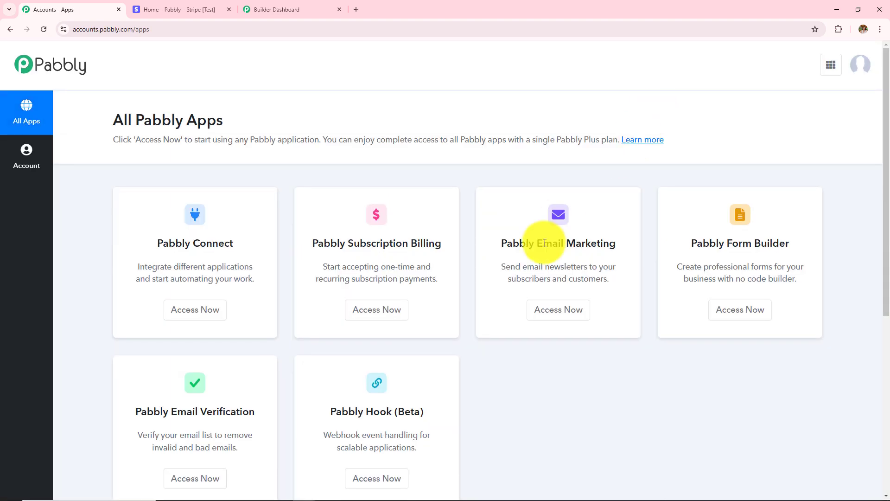
scroll(540, 238, down, 2)
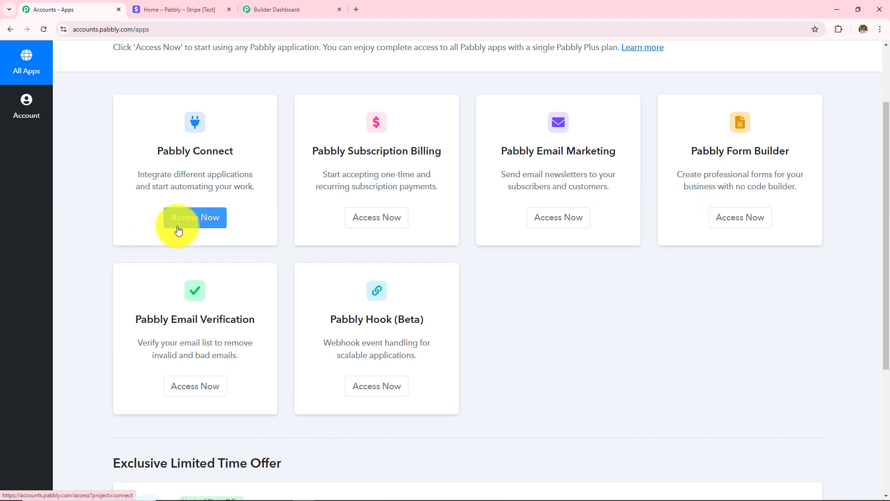
click(219, 228)
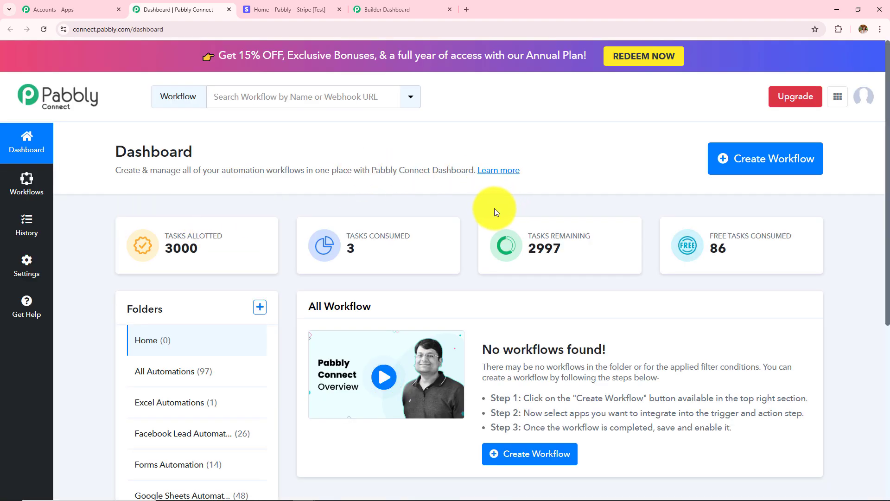
- Scroll the Pabbly Connect dashboard and point out the All Workflow heading
scroll(442, 307, down, 1)
drag(305, 265, 408, 265)
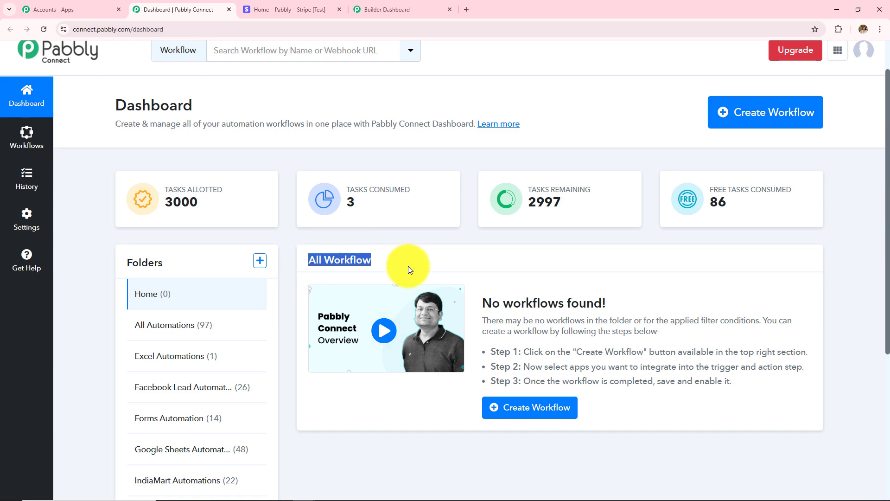
click(435, 258)
scroll(241, 319, down, 2)
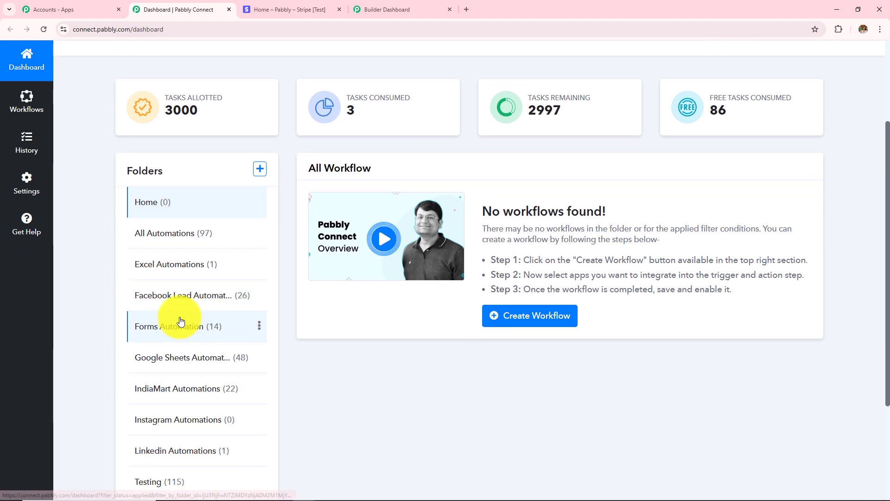
scroll(178, 432, up, 3)
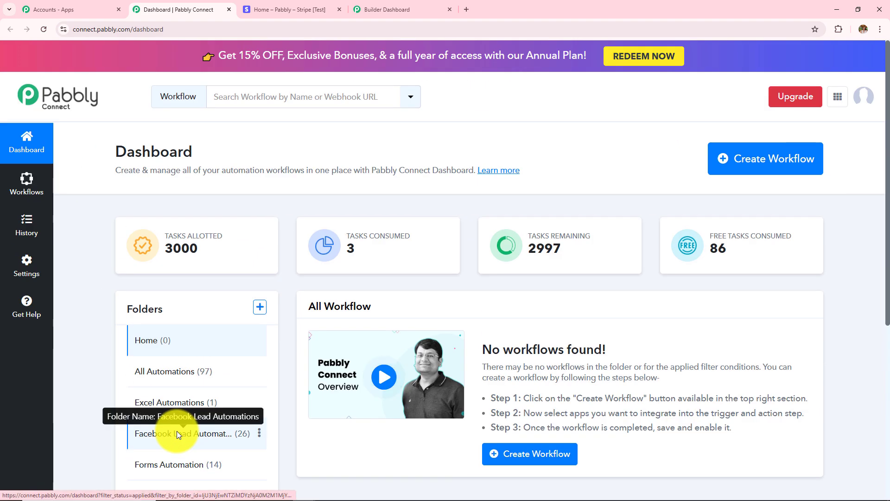
- Show the Create Folder dialog's name and parent fields, cancel it, and start a new workflow
click(260, 308)
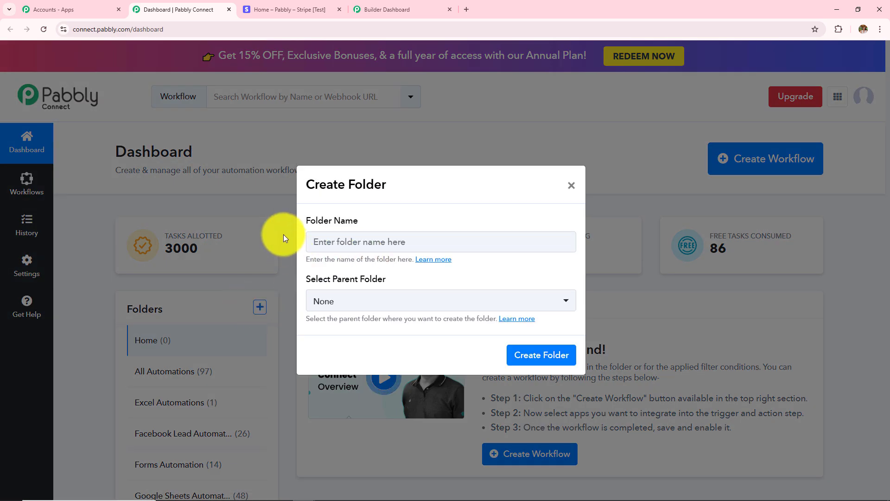
drag(304, 222, 338, 230)
drag(332, 279, 386, 280)
click(572, 187)
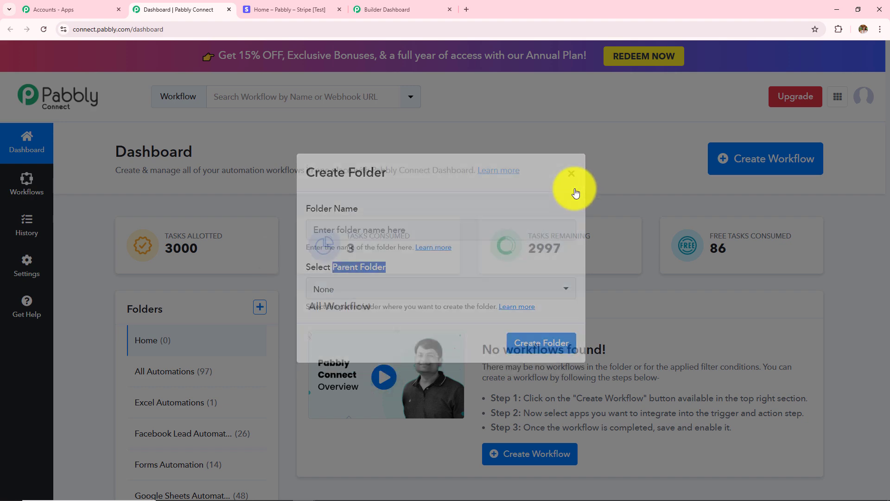
click(772, 163)
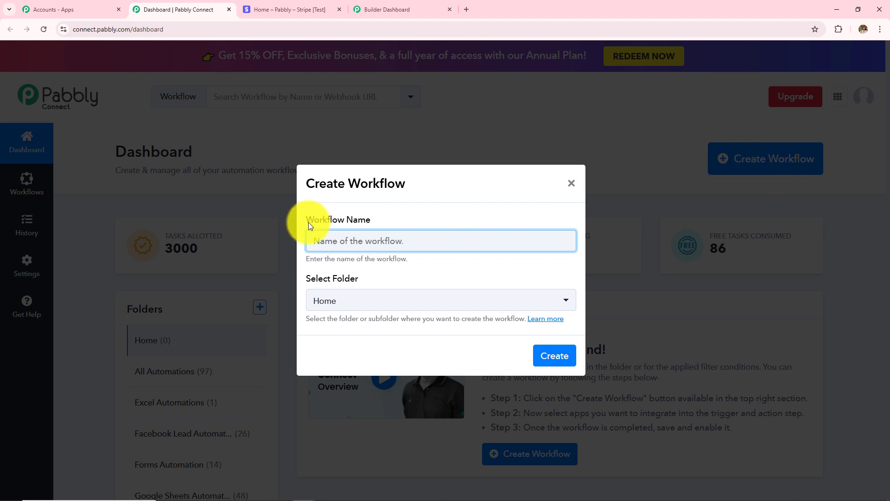
- Name the workflow 'How to Create a Subscriber in Pabbly Email Marketing on Stripe Payment'
drag(308, 222, 386, 227)
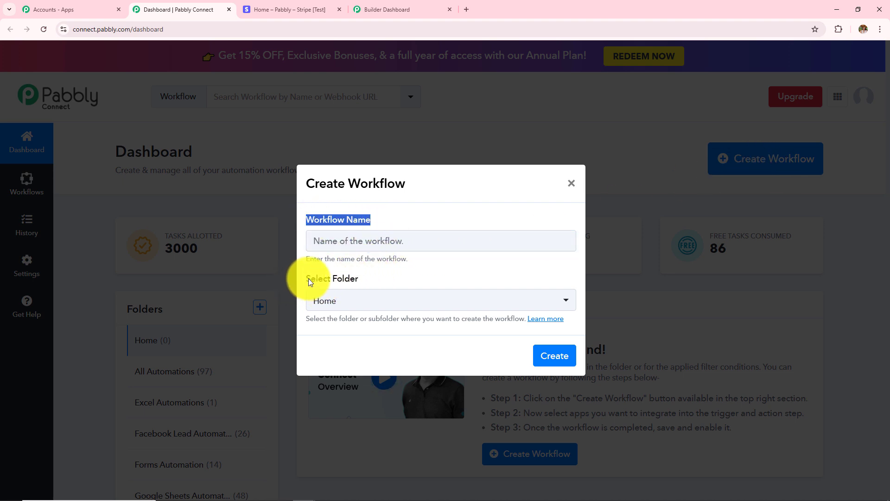
drag(309, 280, 413, 280)
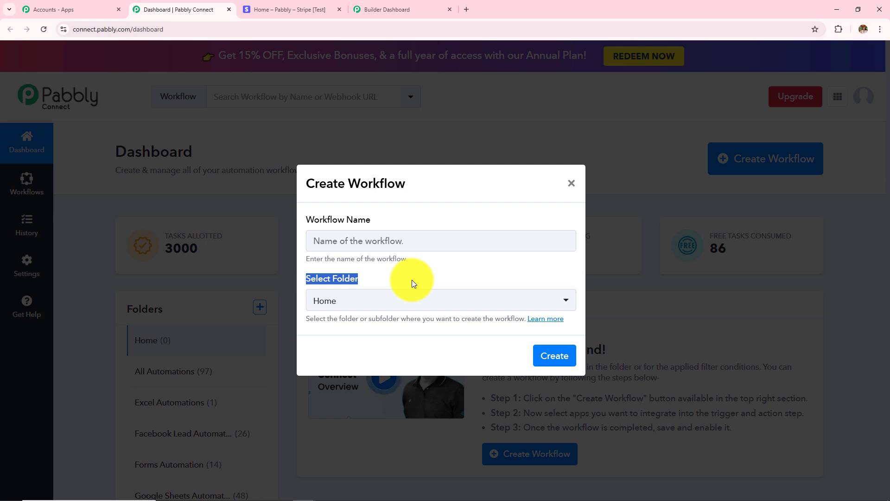
click(391, 239)
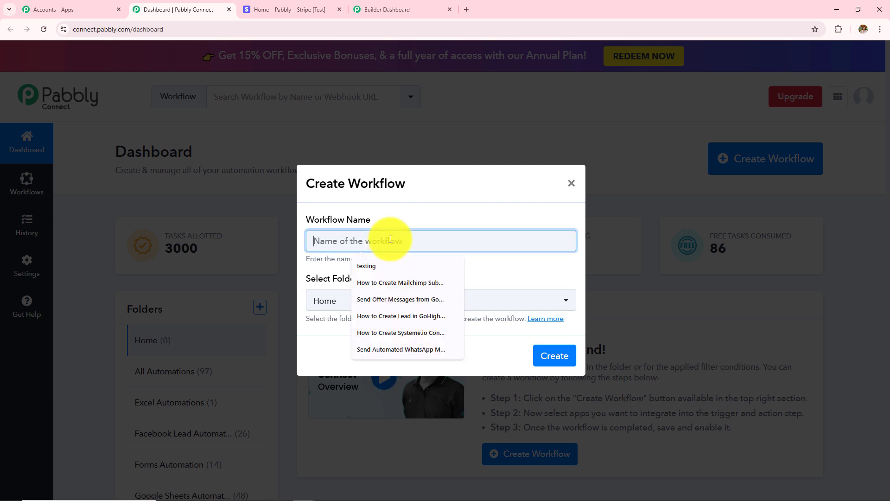
text(Create a Subscriber in Pabbly Email Marketing on Stripe Payment)
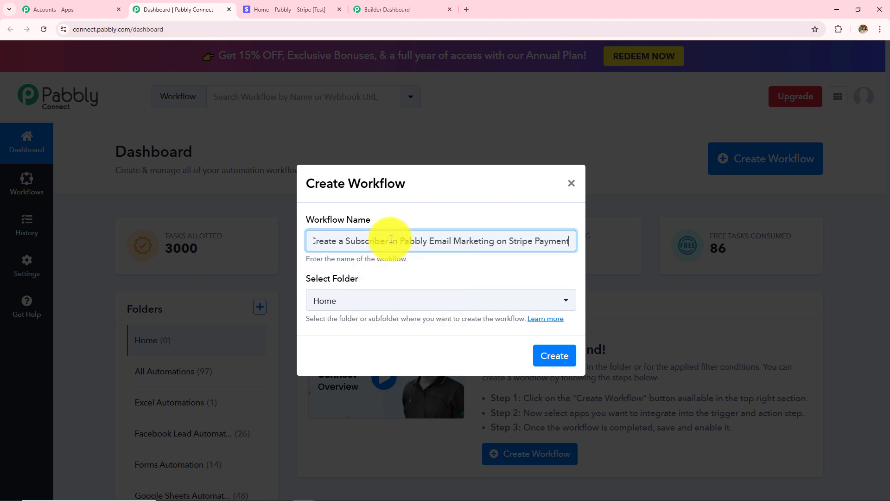
- Put the workflow in the All Automations folder and create it
click(397, 307)
click(397, 307)
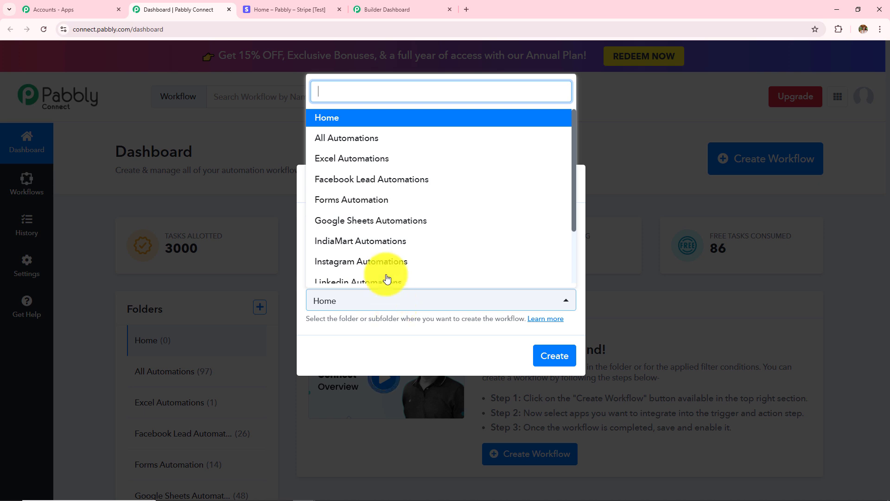
scroll(364, 227, down, 2)
scroll(362, 245, up, 2)
scroll(362, 245, up, 1)
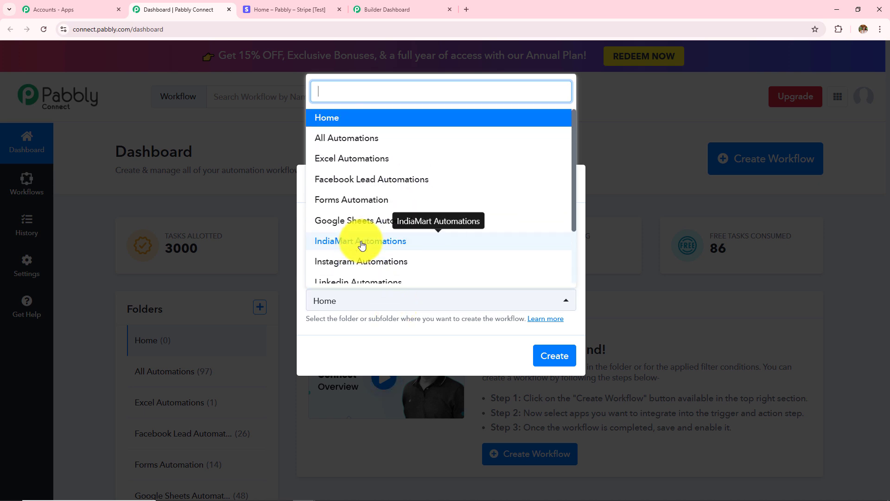
scroll(363, 245, down, 4)
scroll(357, 238, up, 4)
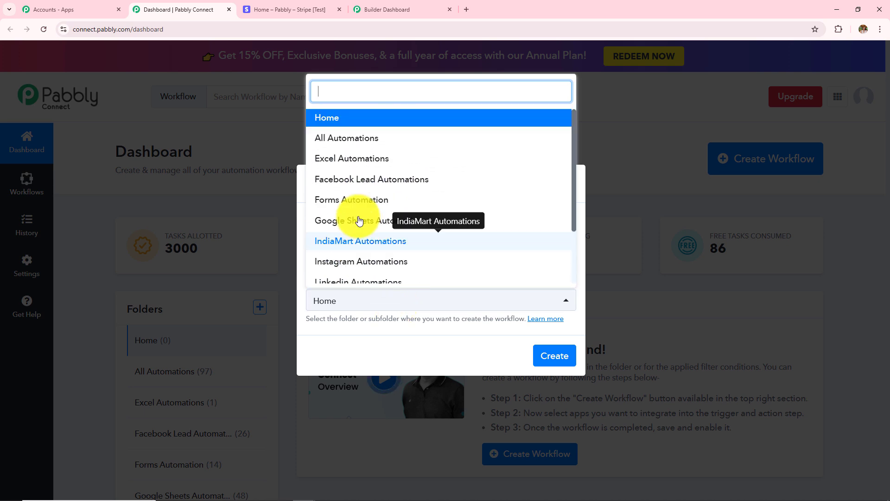
click(350, 146)
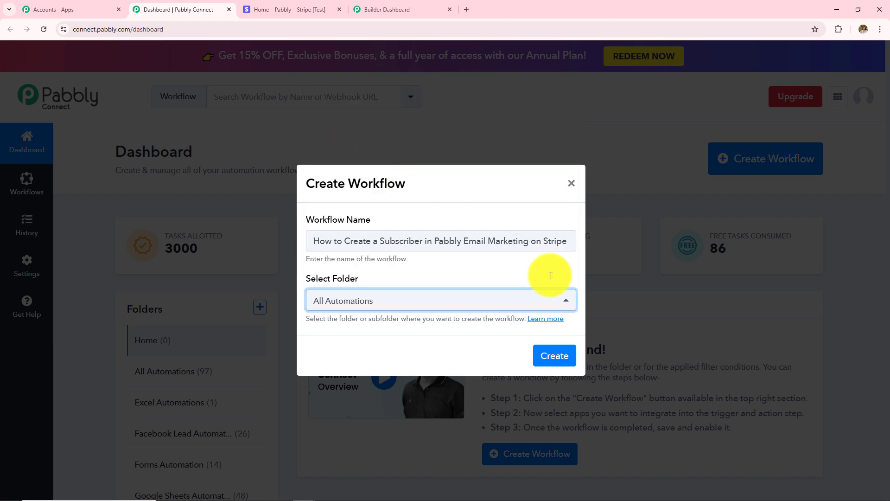
click(553, 357)
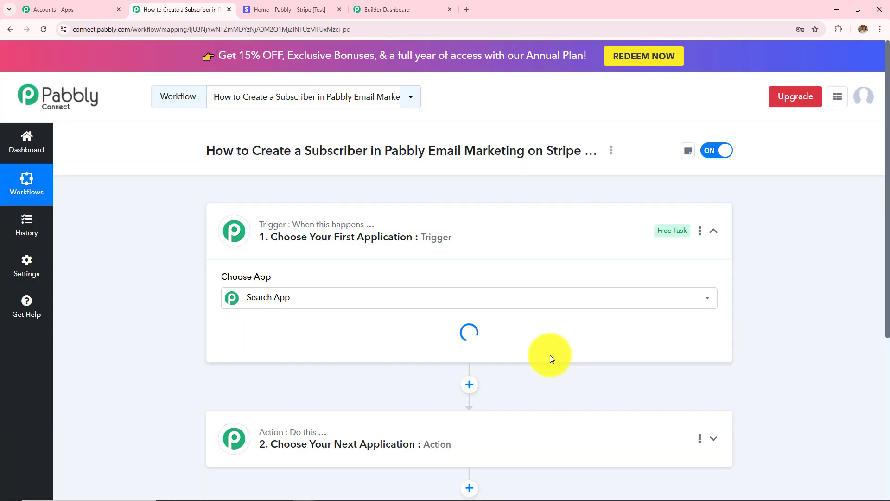
- Collapse the trigger card, highlight the workflow title, then reopen the trigger's Choose App list
click(713, 231)
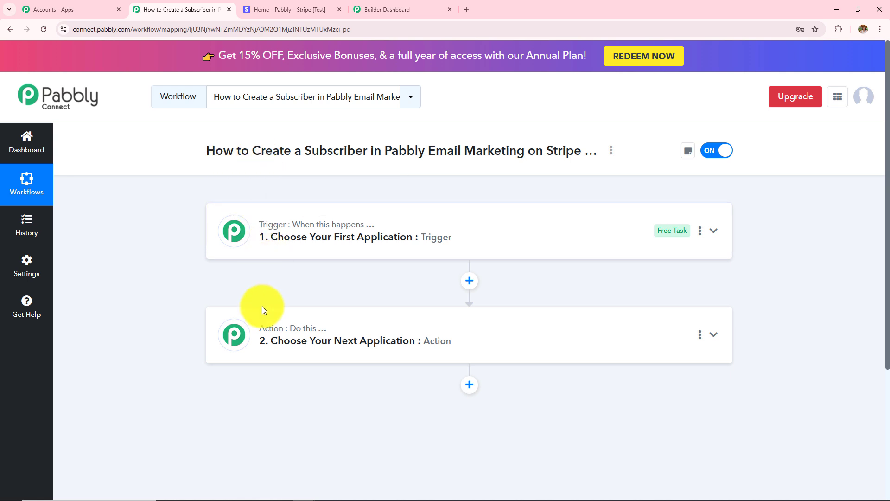
mouse_move(273, 327)
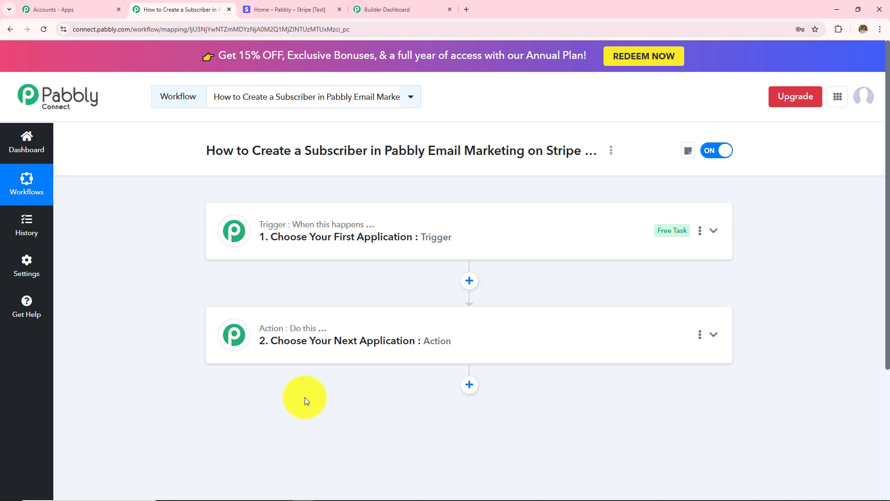
drag(307, 153, 543, 149)
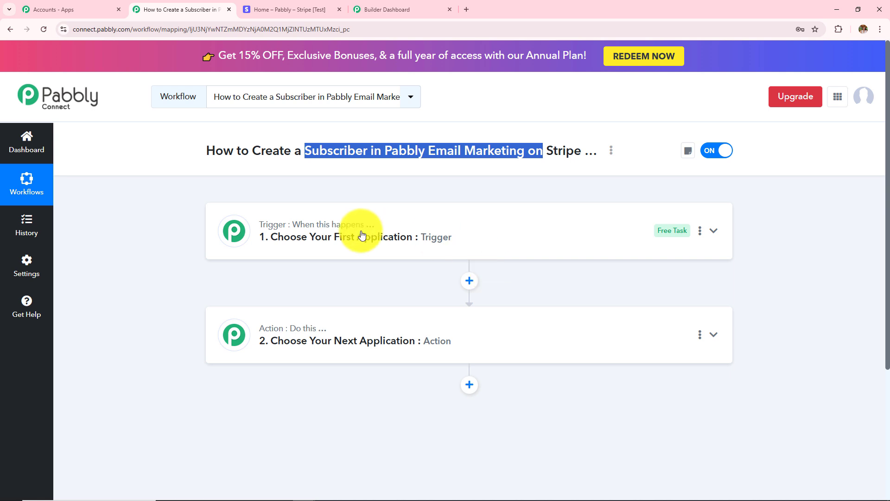
double_click(549, 149)
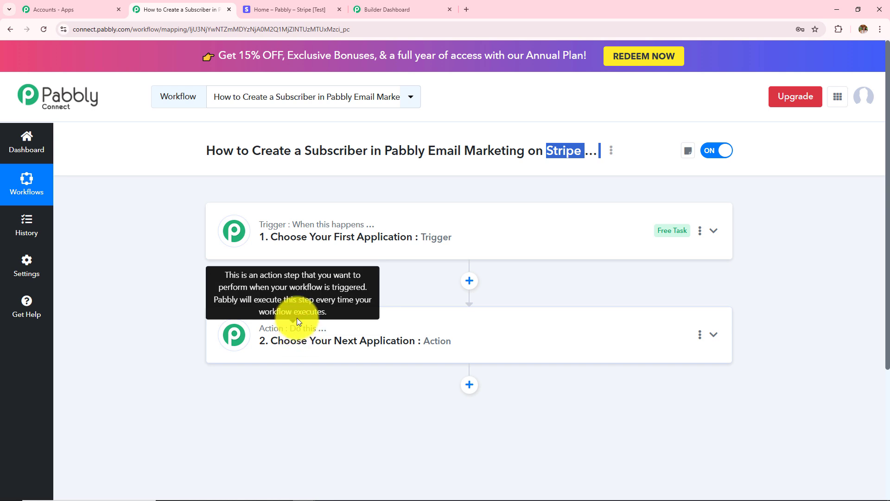
drag(305, 150, 469, 138)
click(405, 181)
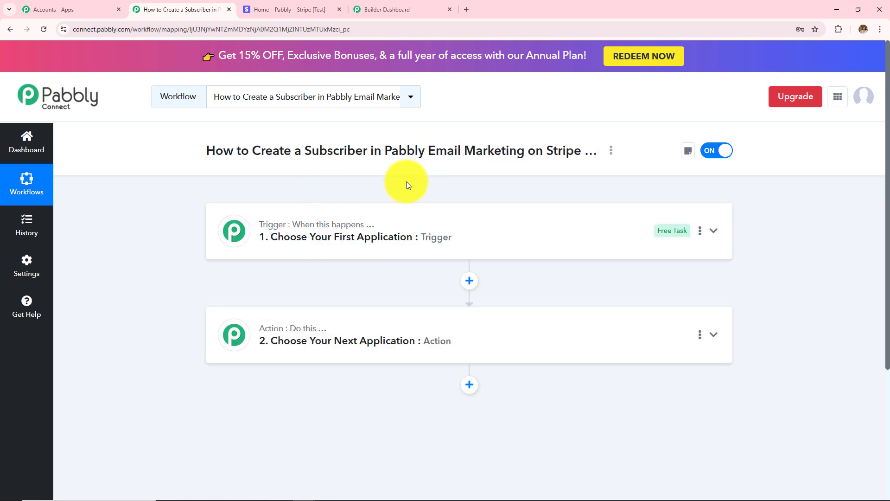
click(417, 219)
- Set the trigger app to Stripe with New Charge as the trigger event
click(345, 298)
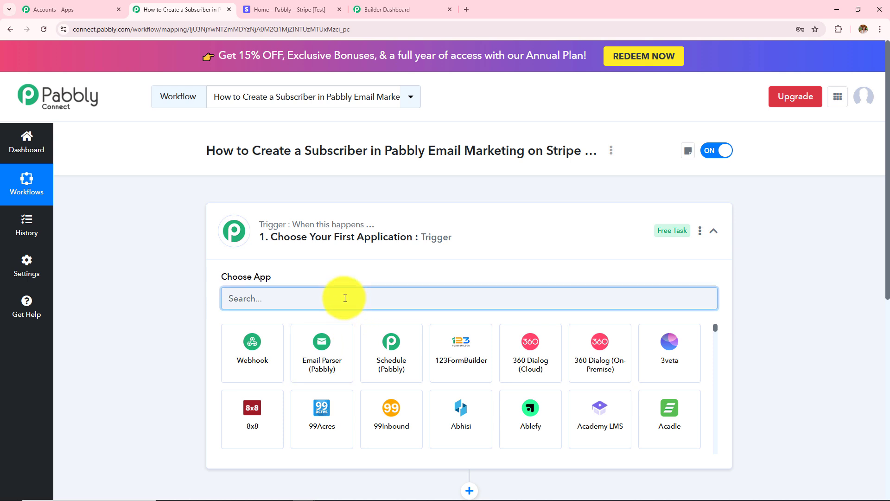
text(Stripe)
click(269, 362)
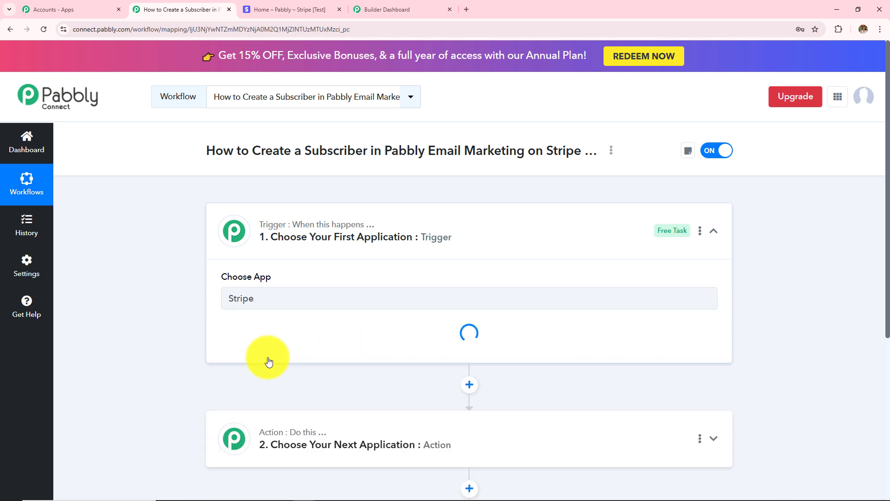
click(317, 350)
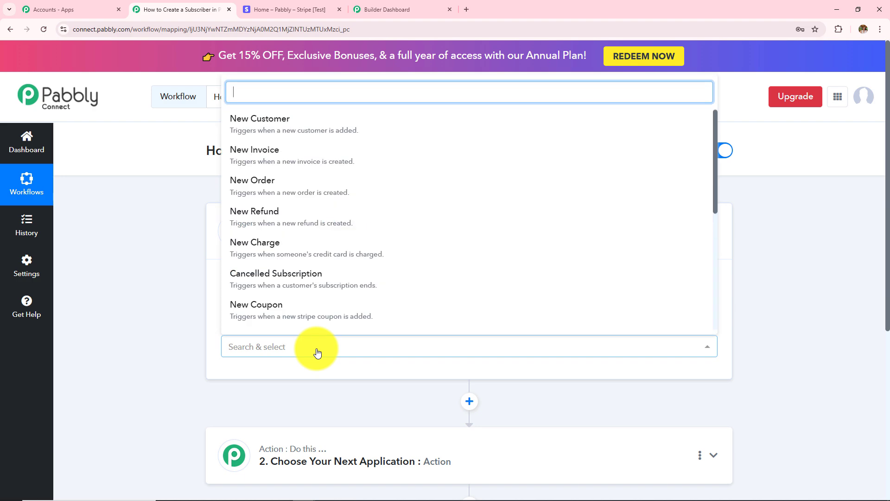
click(250, 254)
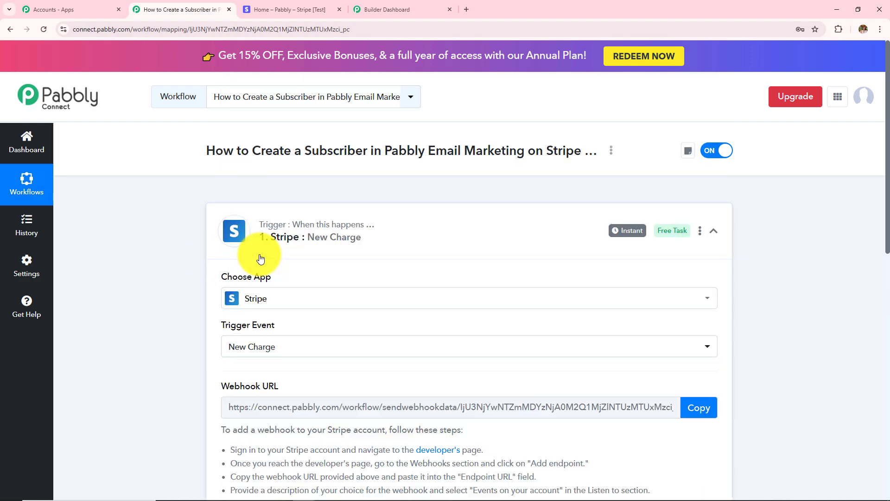
- Read the generated webhook setup instructions, then move to the Stripe dashboard
scroll(408, 301, down, 3)
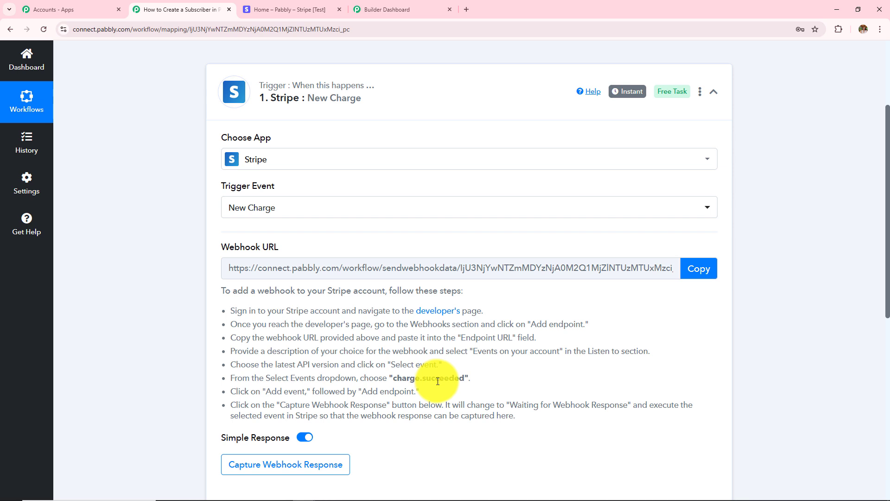
drag(215, 312, 529, 442)
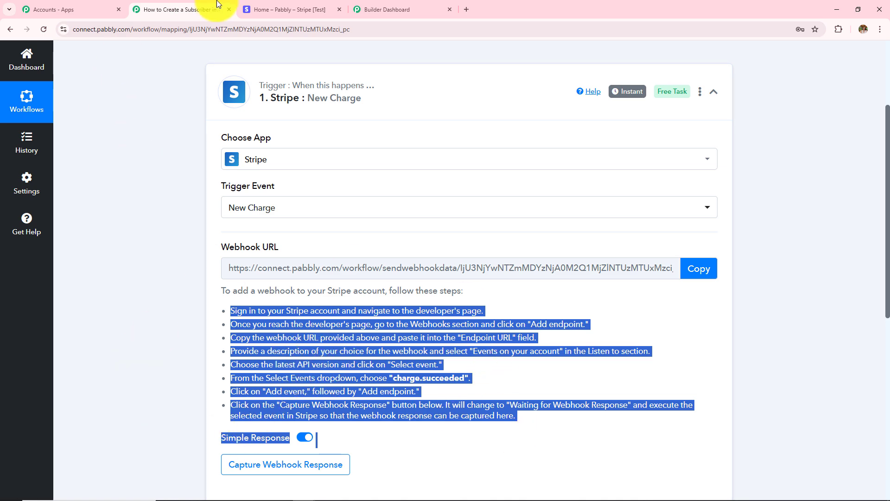
click(276, 8)
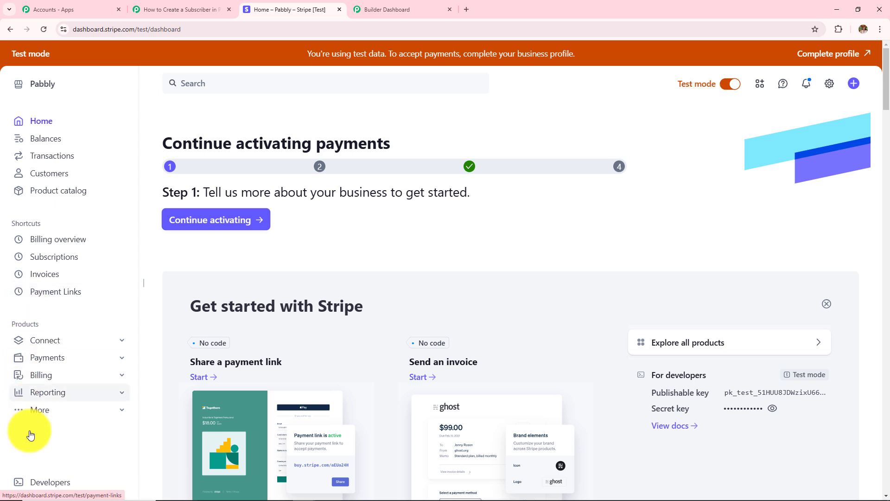
- Start a new Stripe webhook endpoint under Developers › Webhooks, keeping the current API version
click(61, 490)
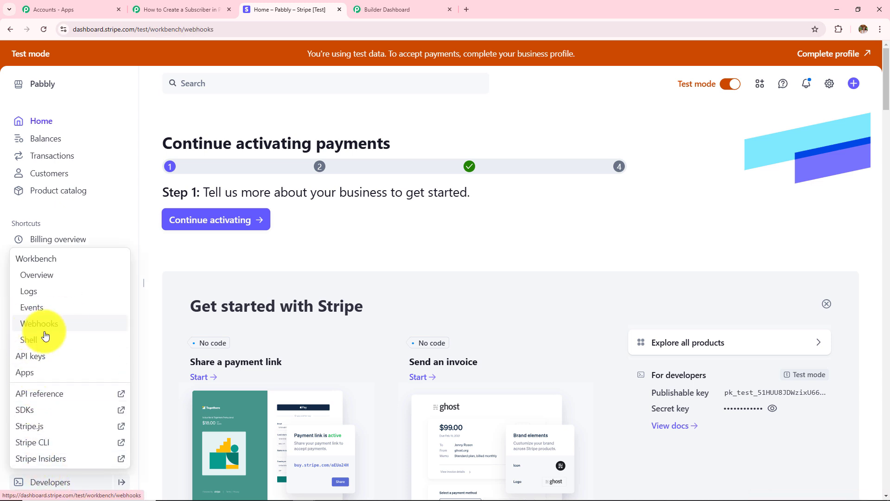
click(46, 330)
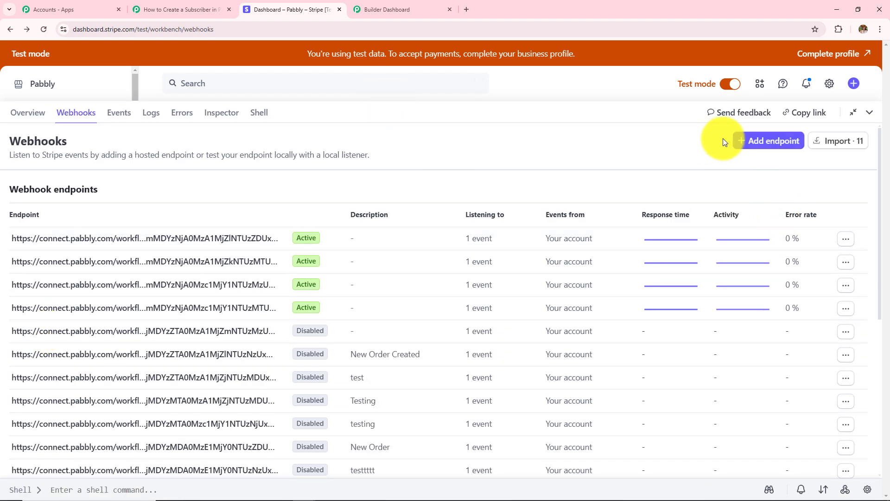
click(757, 144)
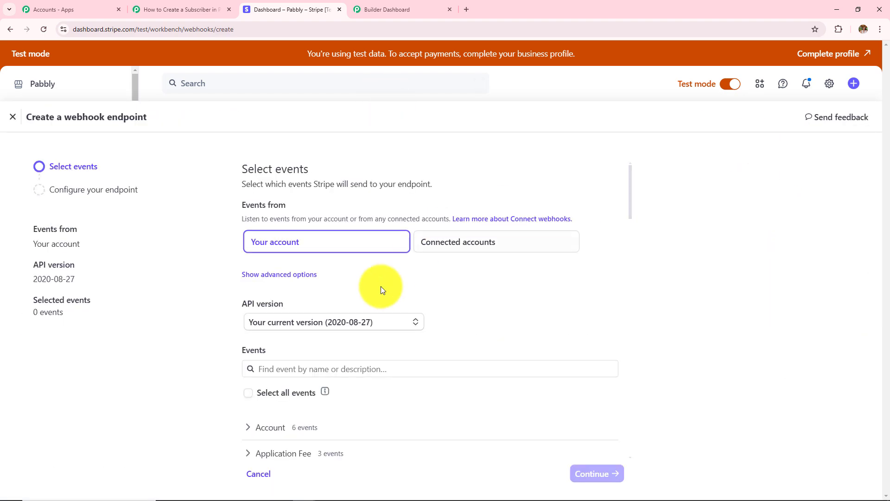
click(315, 326)
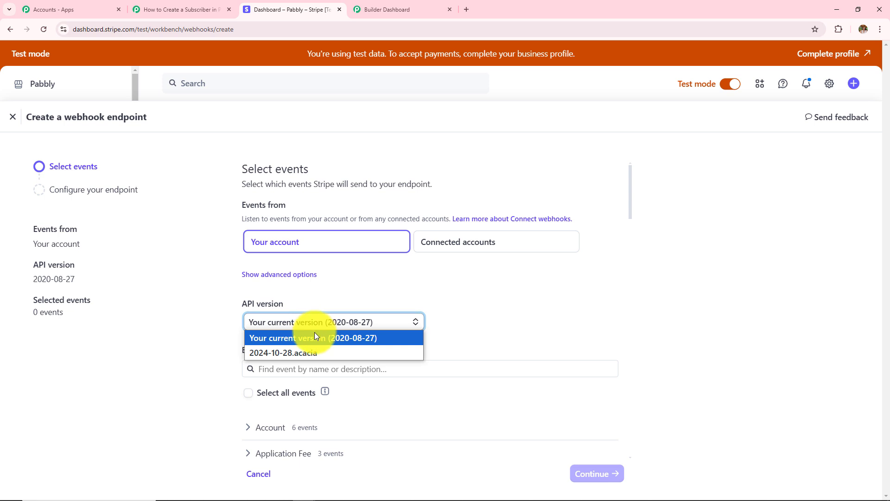
click(302, 337)
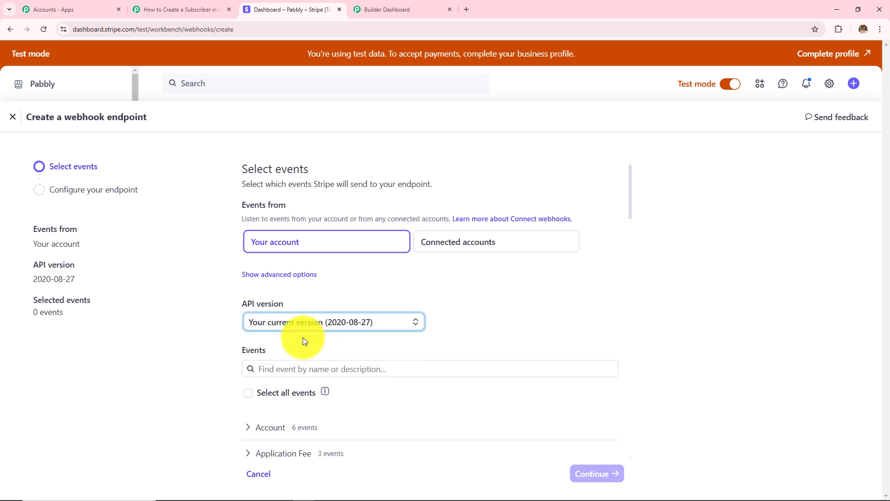
click(329, 369)
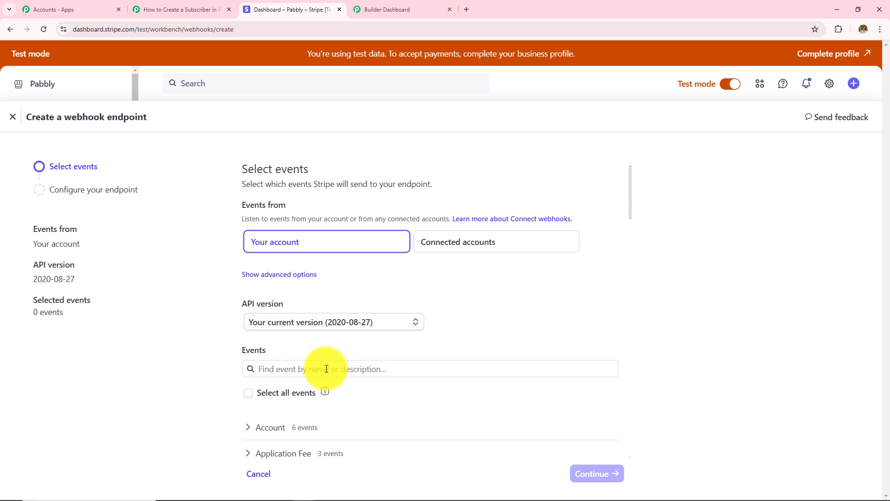
- Search 'charge', select the charge.succeeded event, and continue to endpoint configuration
click(217, 9)
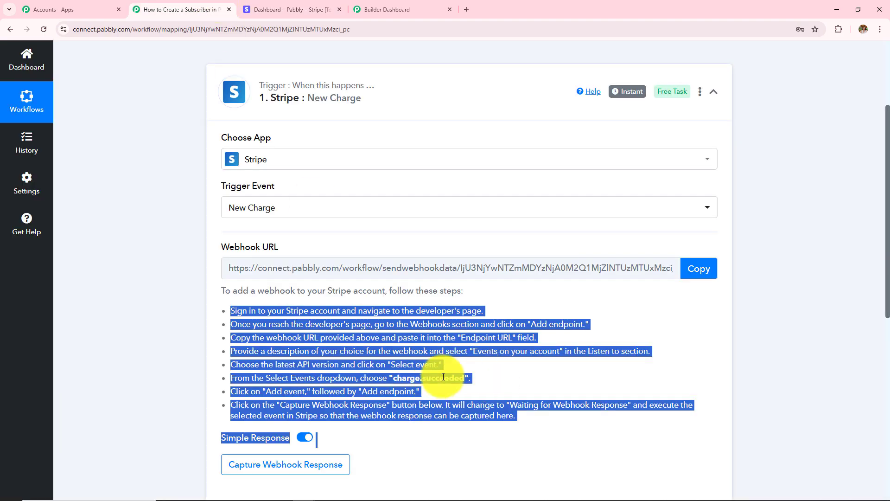
click(524, 382)
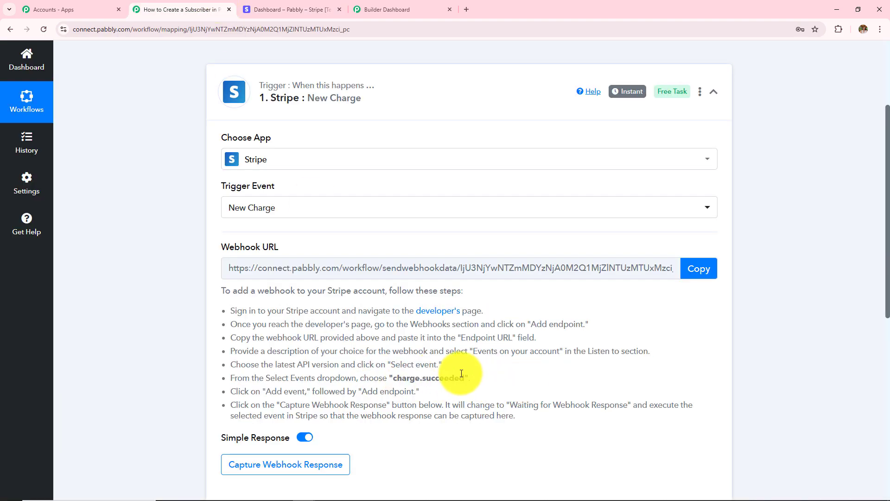
click(311, 9)
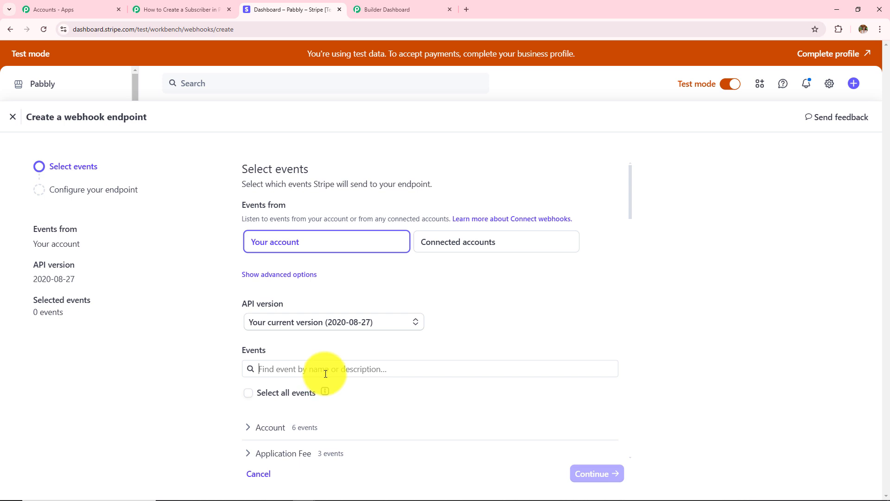
text(charge)
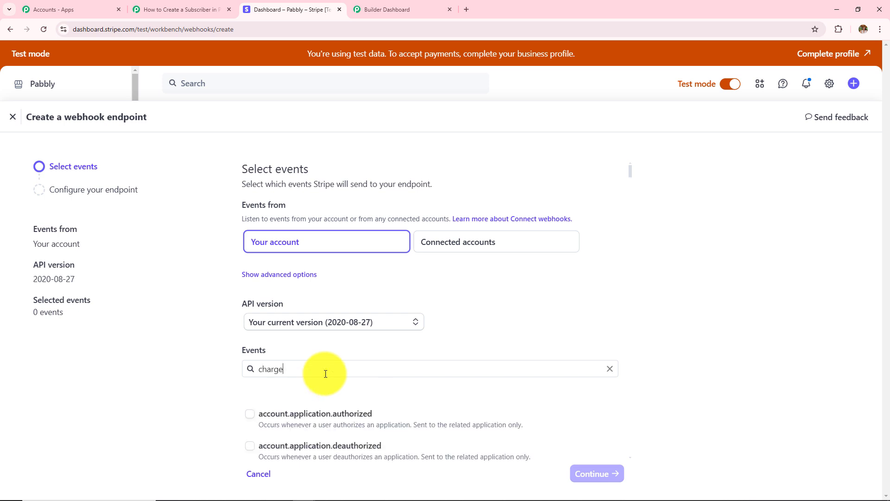
scroll(241, 394, down, 8)
click(250, 394)
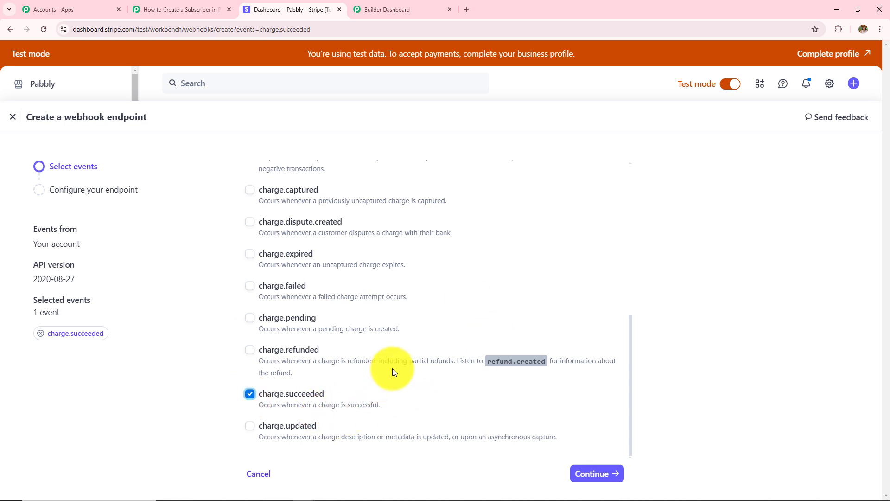
click(597, 473)
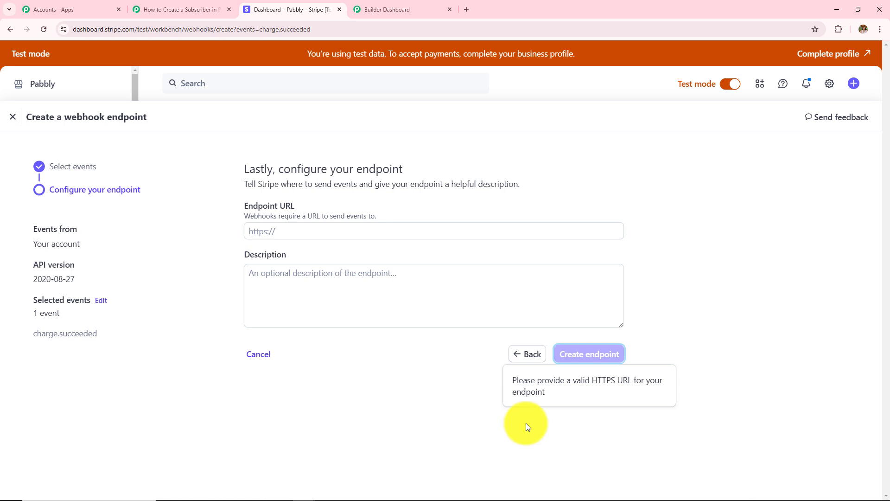
- Copy Pabbly's webhook URL and paste it into Stripe's Endpoint URL field
click(245, 231)
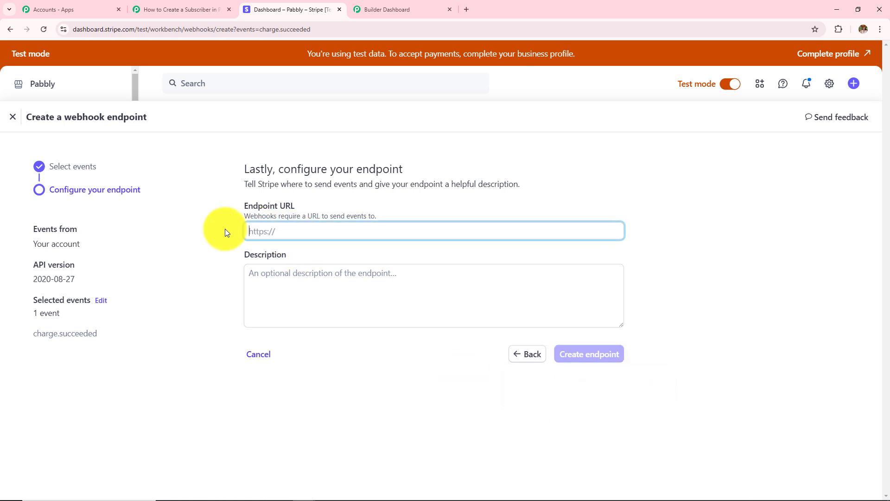
drag(241, 207, 313, 210)
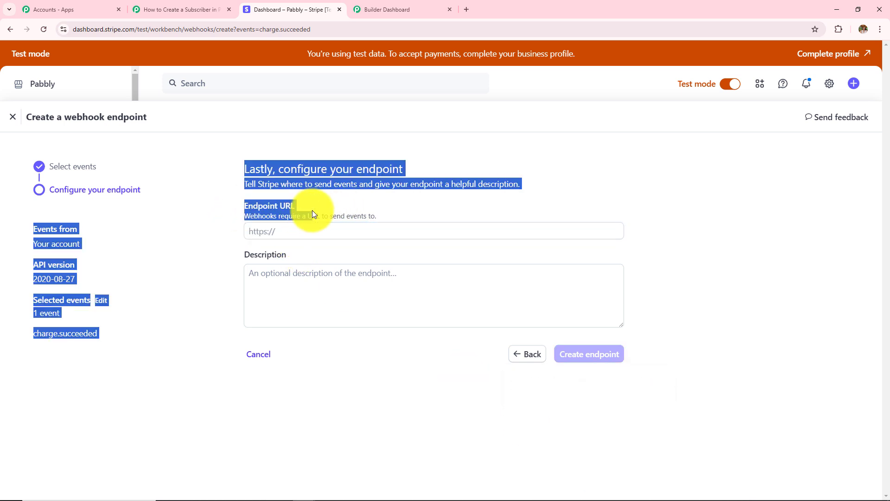
click(153, 10)
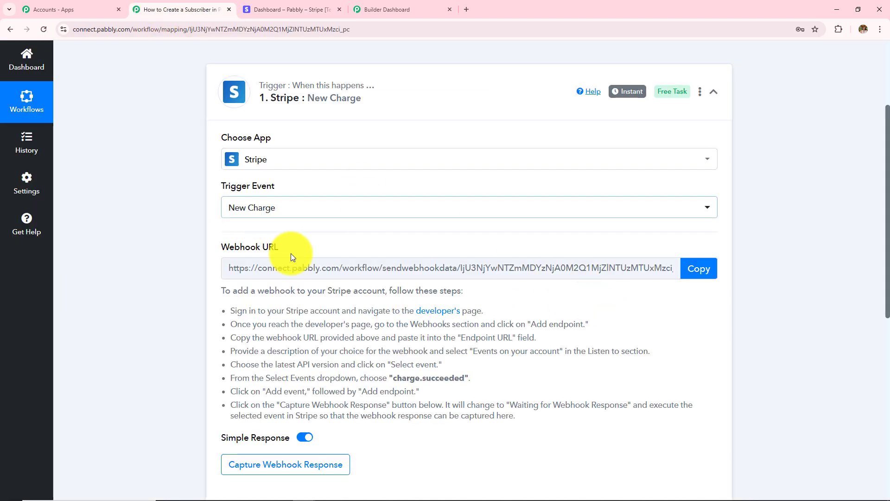
click(693, 269)
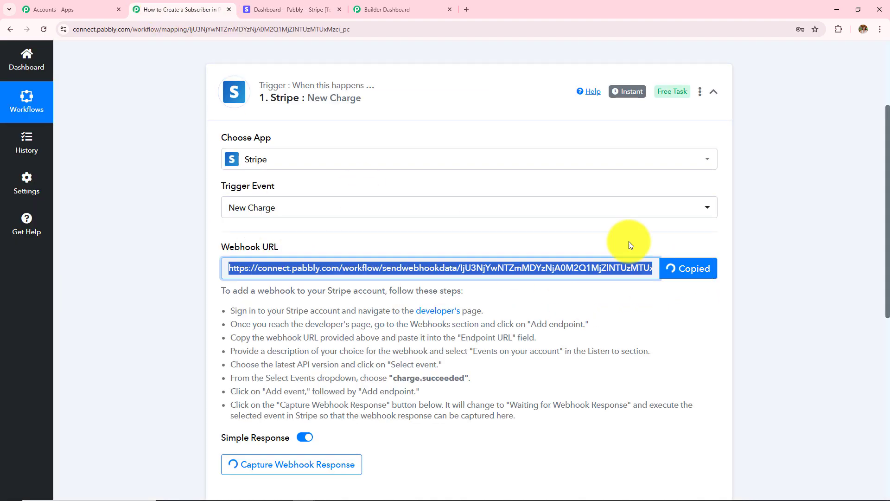
click(268, 9)
click(296, 232)
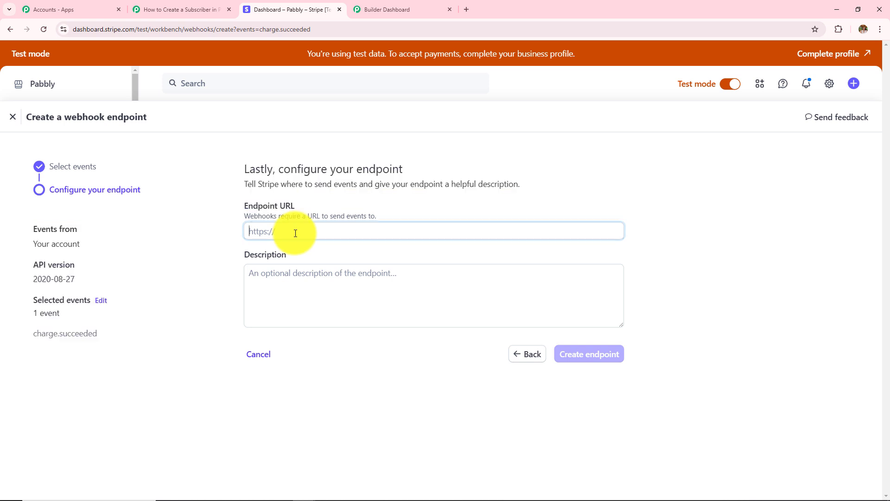
key(ctrl+v)
- Describe the endpoint as 'Testing' and create it
click(305, 280)
text(T)
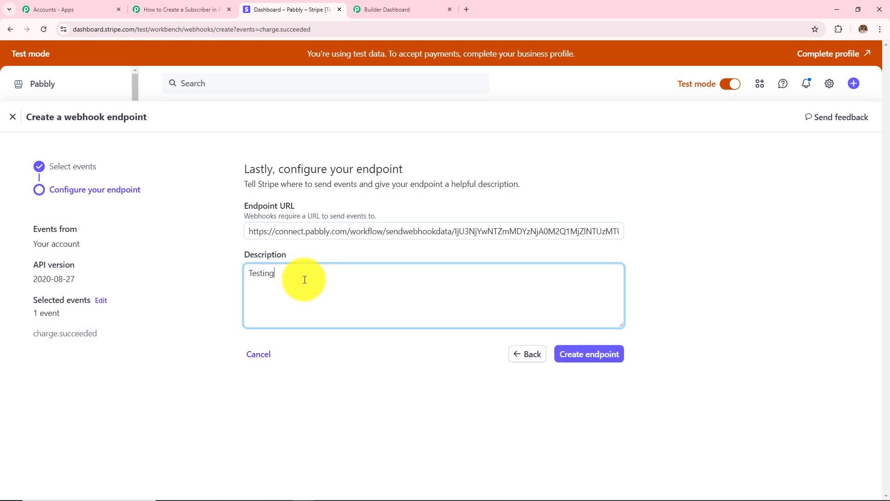
click(579, 360)
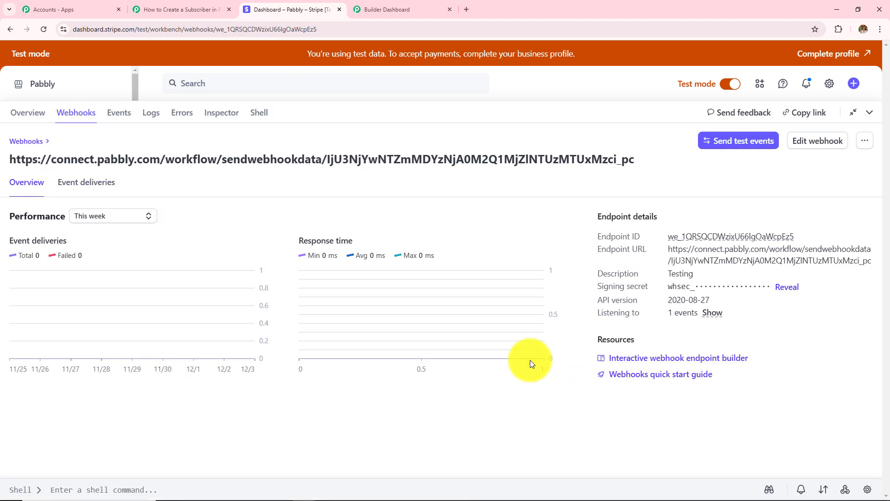
- Check the Pabbly trigger shows Waiting For Webhook Response and its note about making a test record
click(175, 6)
scroll(422, 342, down, 3)
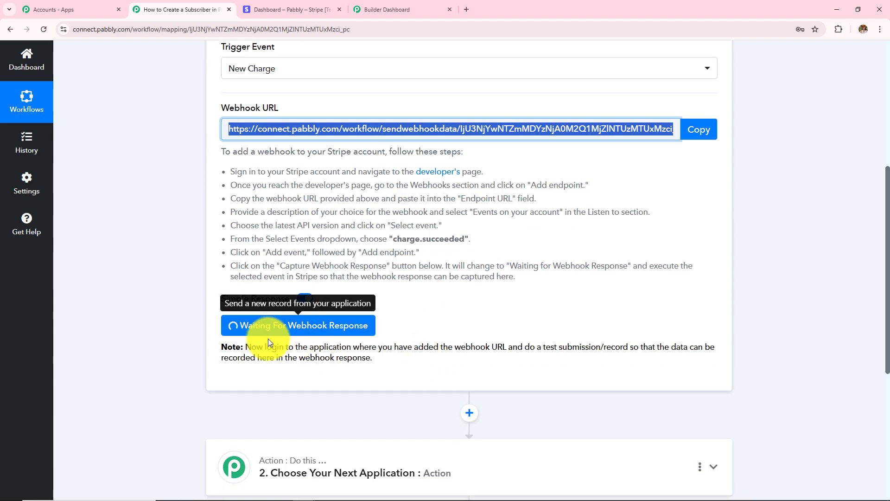
drag(245, 346, 407, 375)
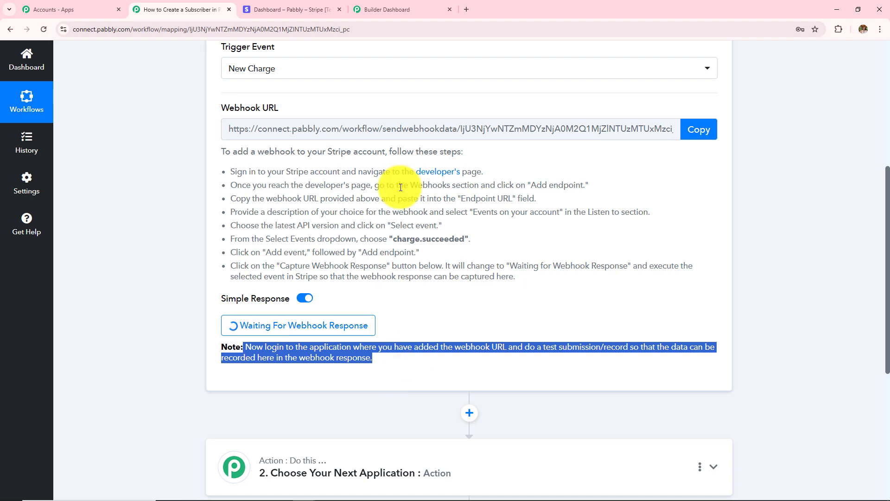
- Return through the webhook endpoints list to Stripe's test-mode Home dashboard
click(302, 9)
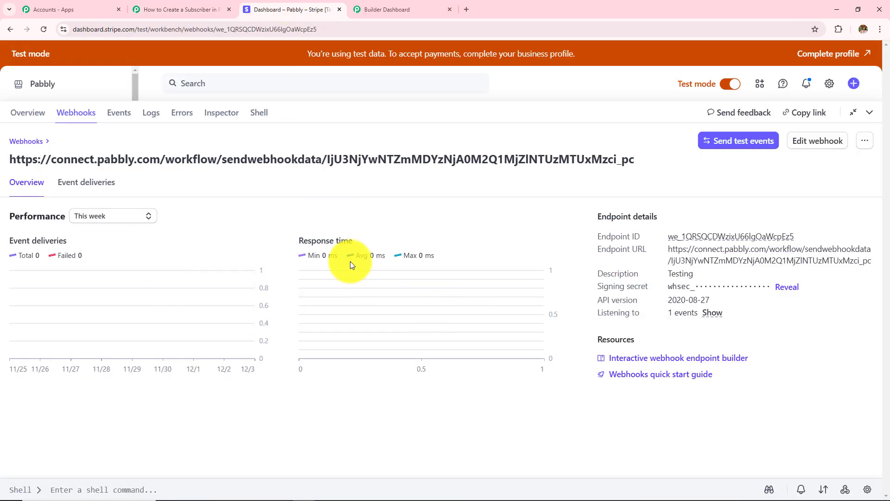
click(10, 29)
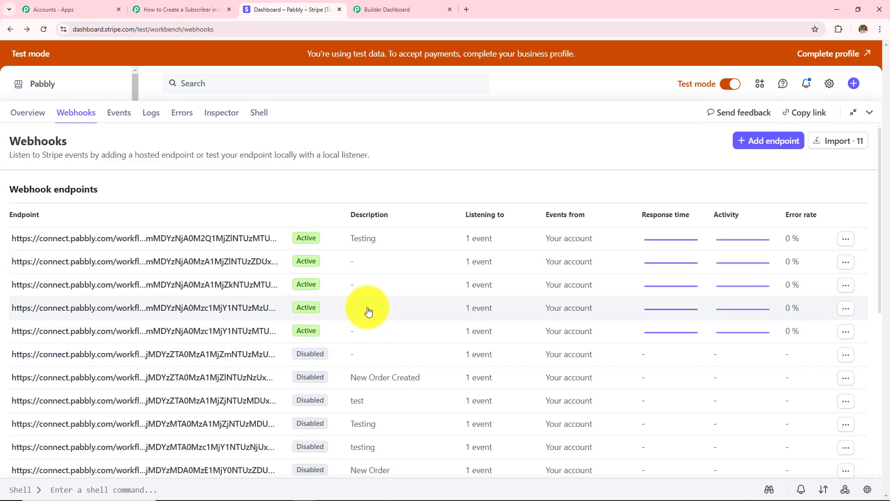
click(9, 30)
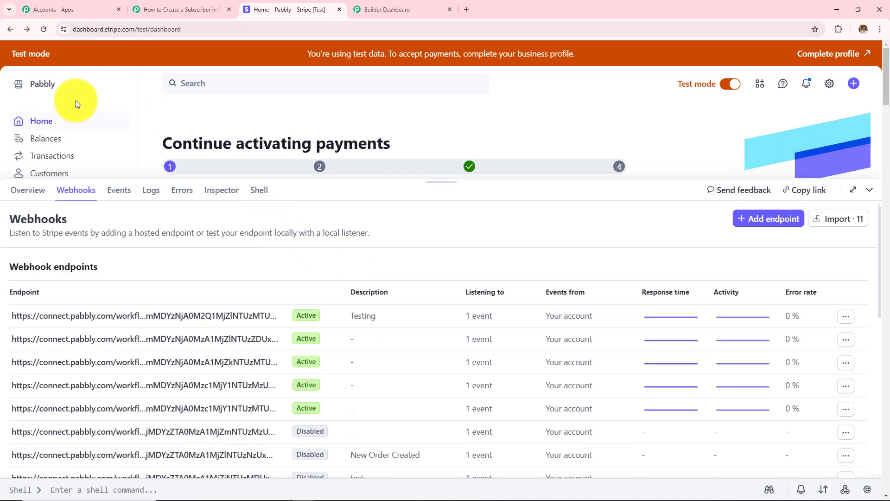
- Copy the GYM 222 payment link URL and load its checkout page in a new tab
click(10, 29)
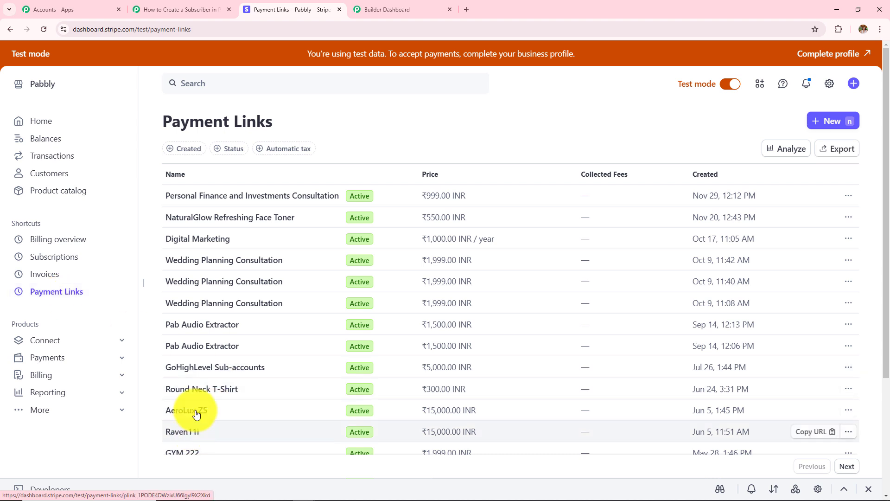
scroll(193, 403, down, 2)
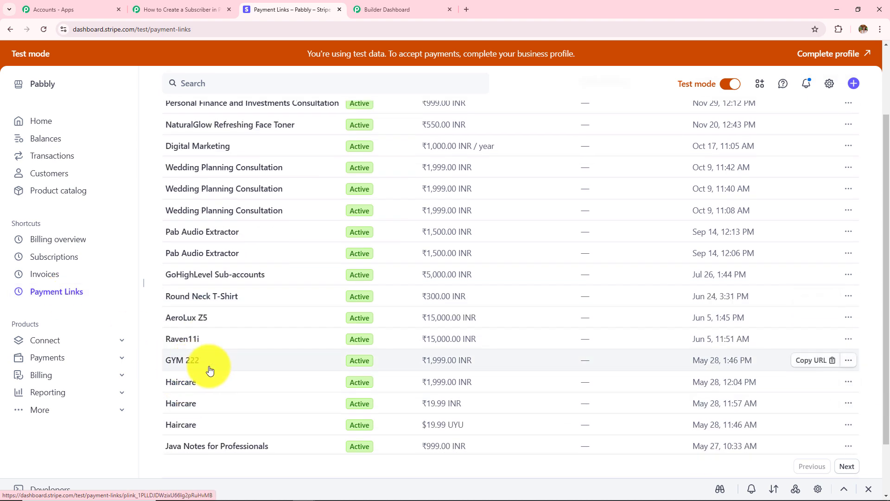
click(812, 360)
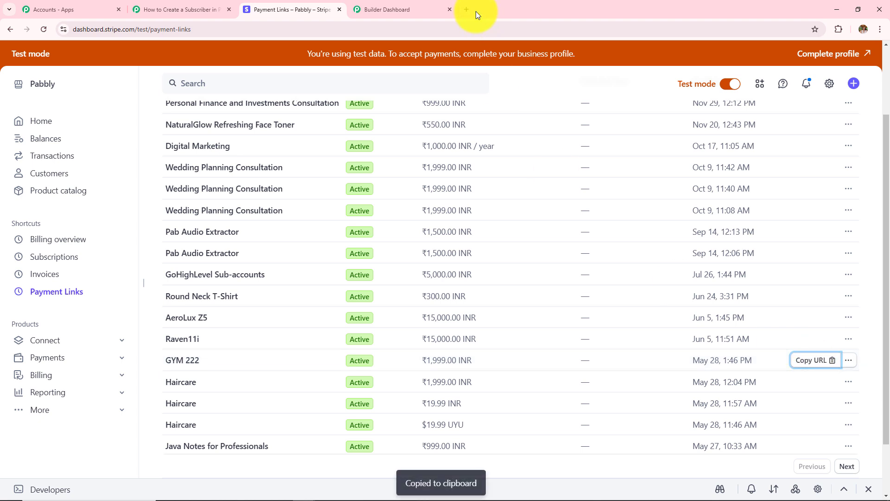
key(ctrl+t)
key(ctrl+v)
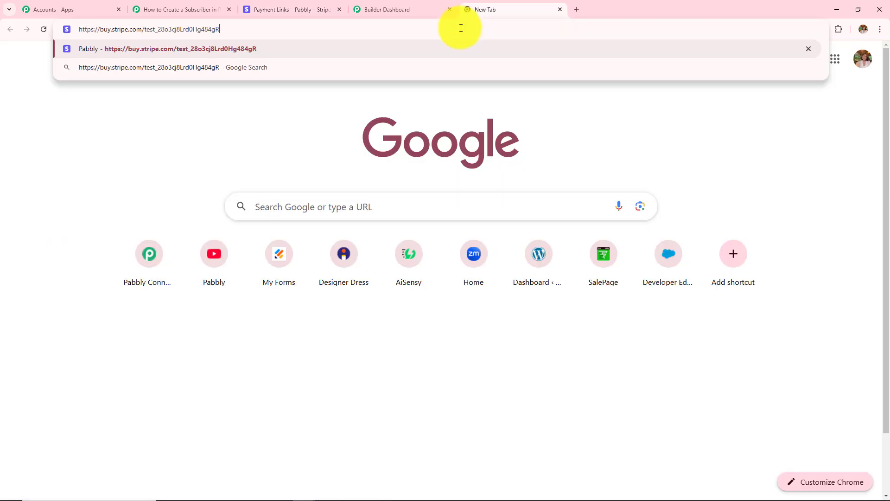
key(Return)
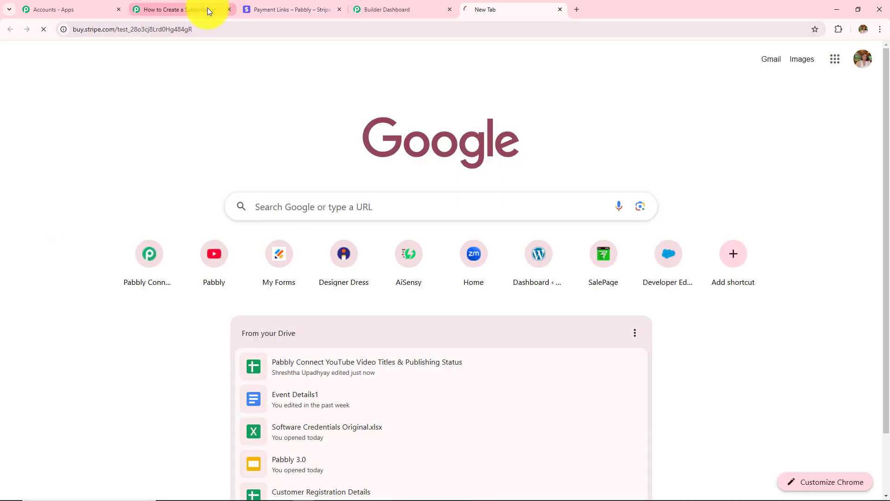
- Glance back over the Pabbly workflow, then return to the Stripe checkout page
click(168, 9)
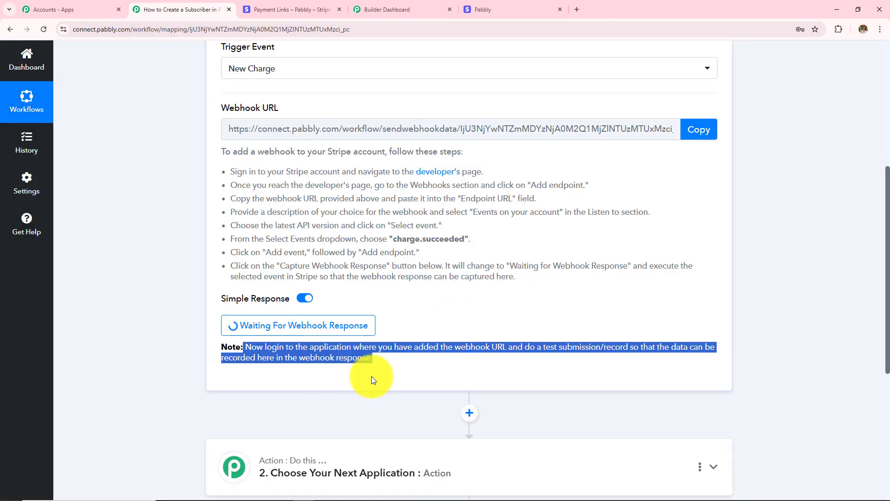
click(149, 357)
scroll(442, 337, down, 3)
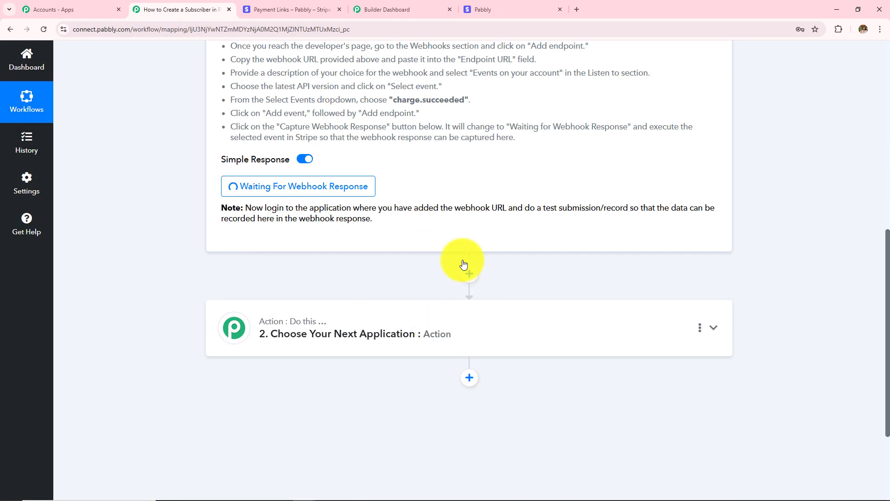
scroll(432, 254, up, 6)
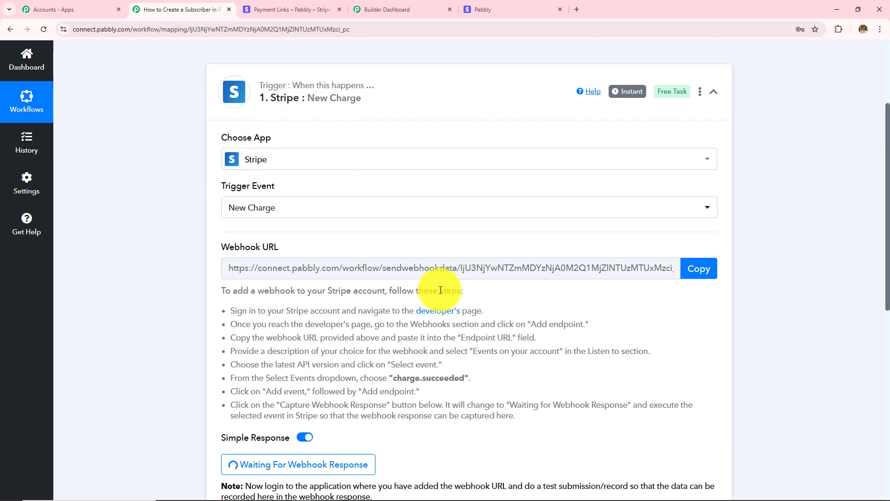
scroll(441, 290, down, 4)
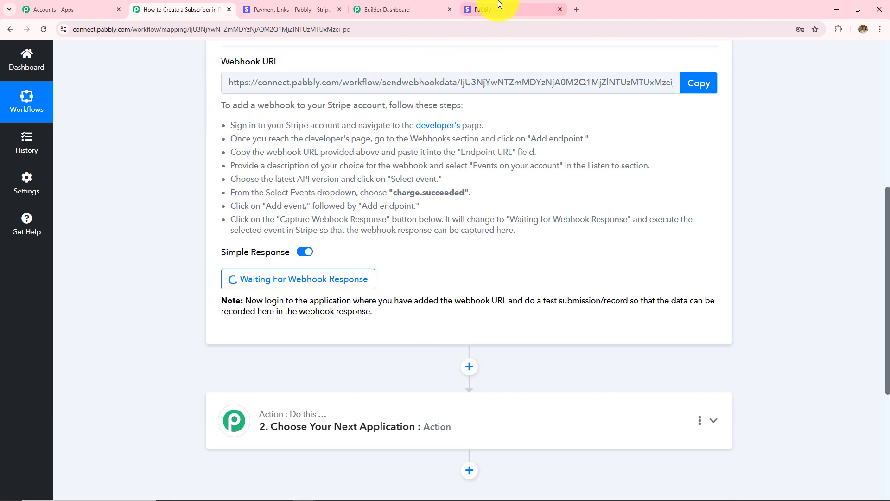
click(510, 10)
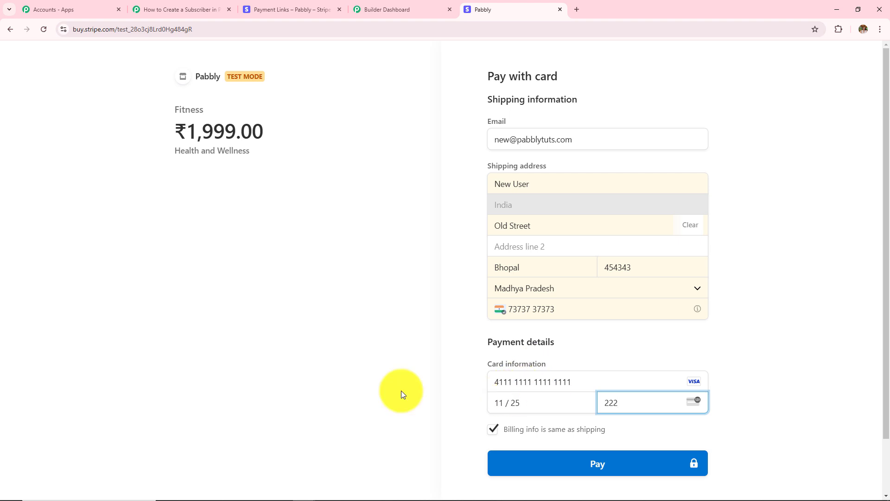
- Pay ₹1,999.00 for Fitness with the test card and highlight the success message
click(594, 465)
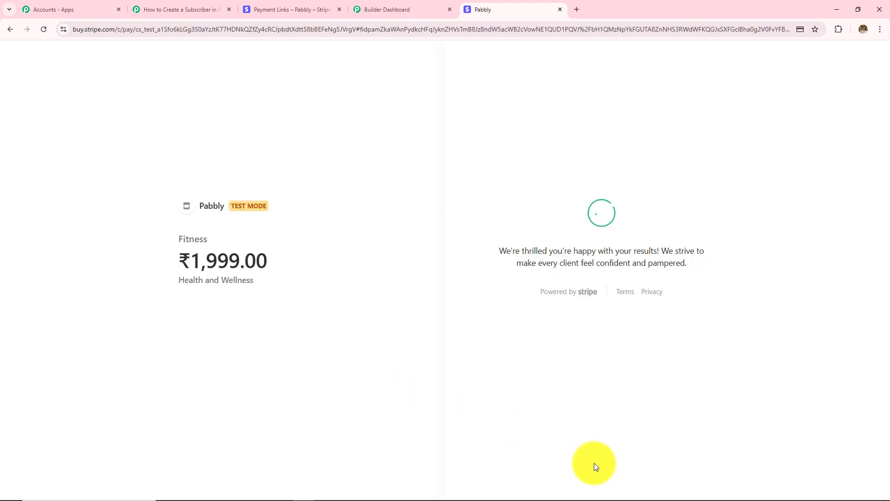
drag(492, 256, 648, 291)
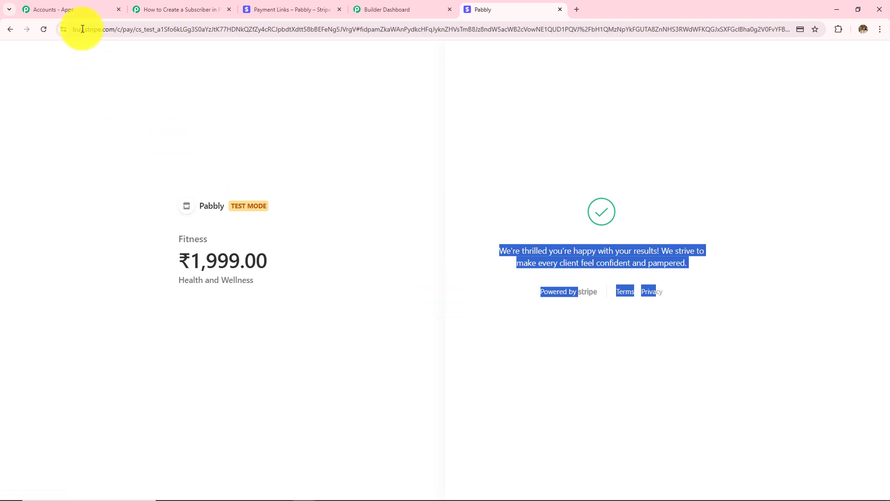
- Review the captured shipping state, postal code 454343, street address Old Street and billing name
click(153, 8)
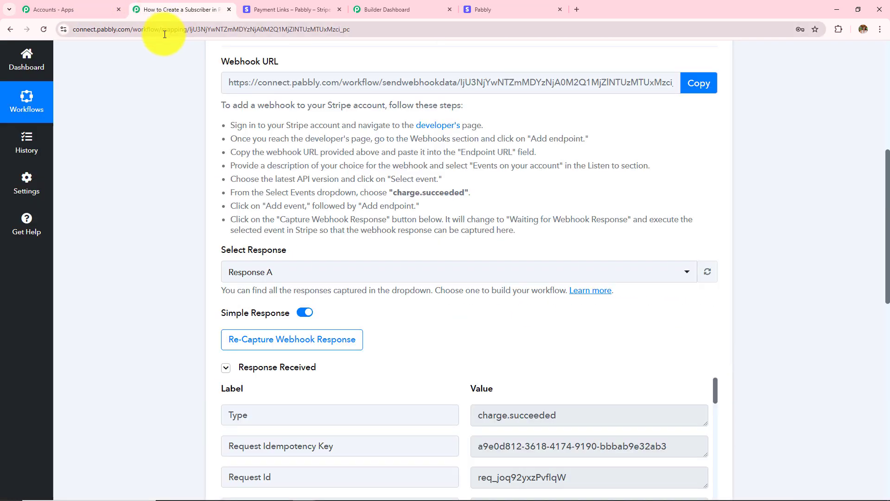
scroll(191, 252, down, 4)
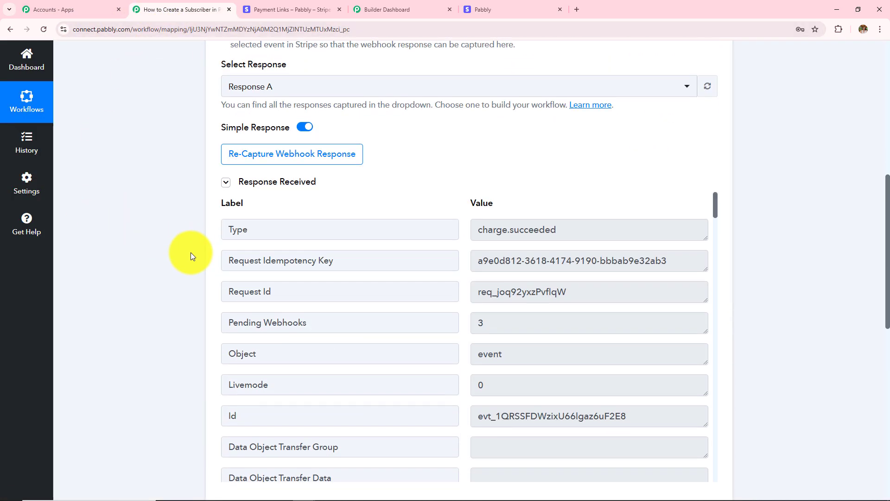
scroll(190, 253, down, 4)
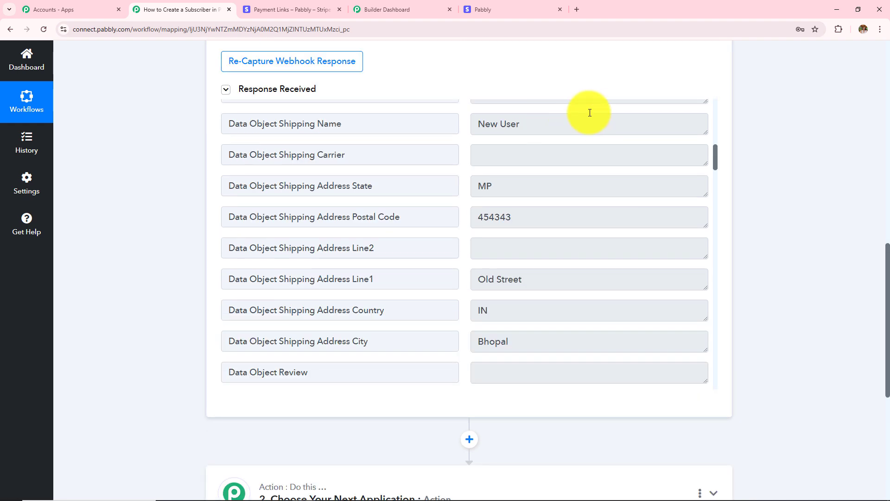
drag(533, 120, 392, 144)
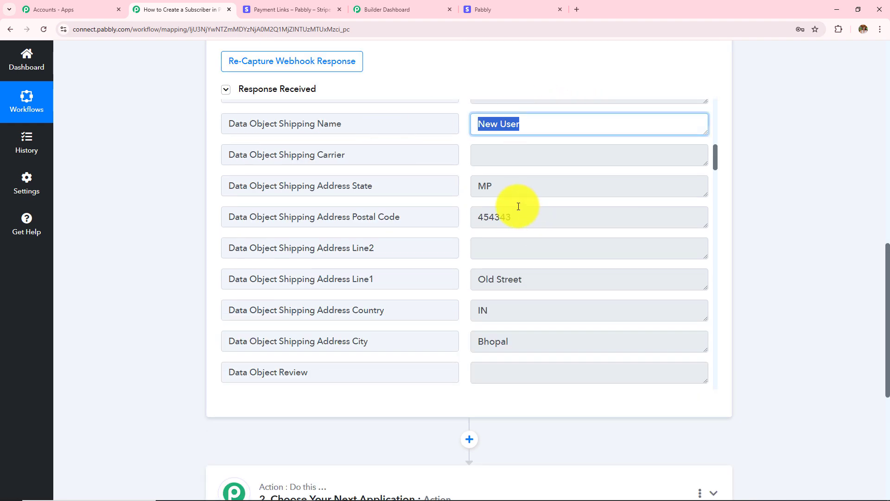
double_click(486, 185)
drag(520, 215, 430, 231)
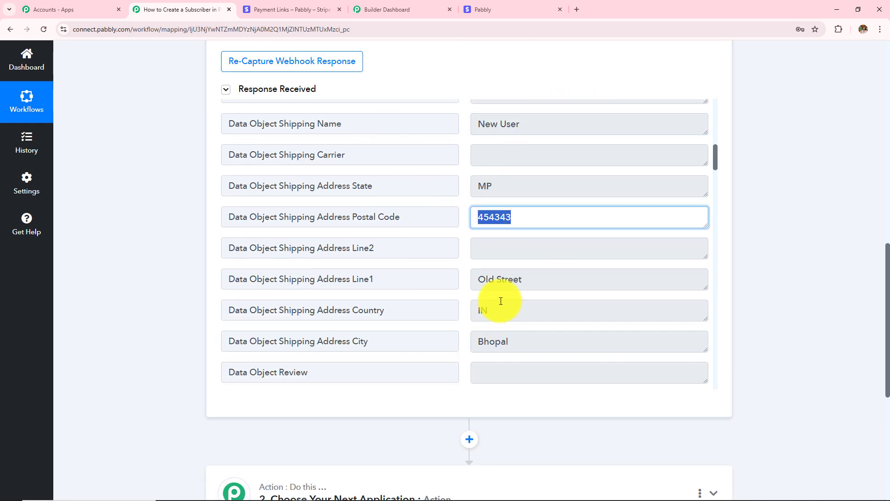
drag(533, 280, 441, 302)
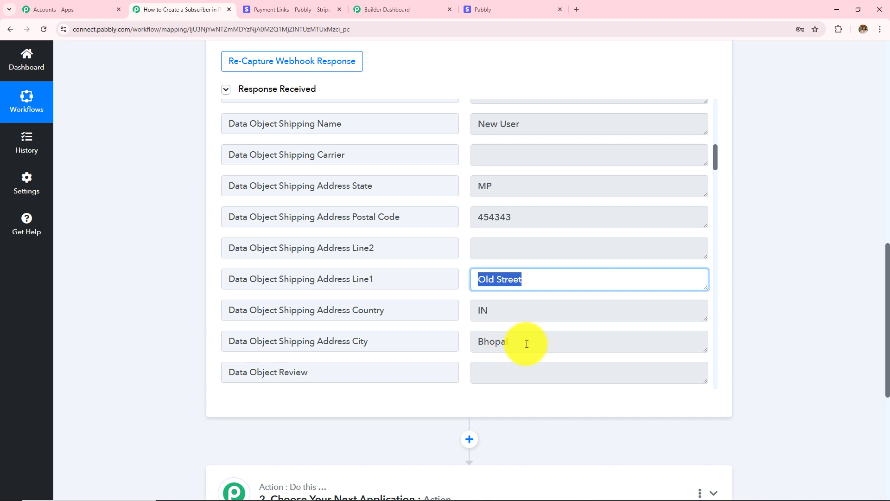
drag(527, 344, 392, 341)
scroll(572, 332, down, 7)
scroll(573, 332, up, 5)
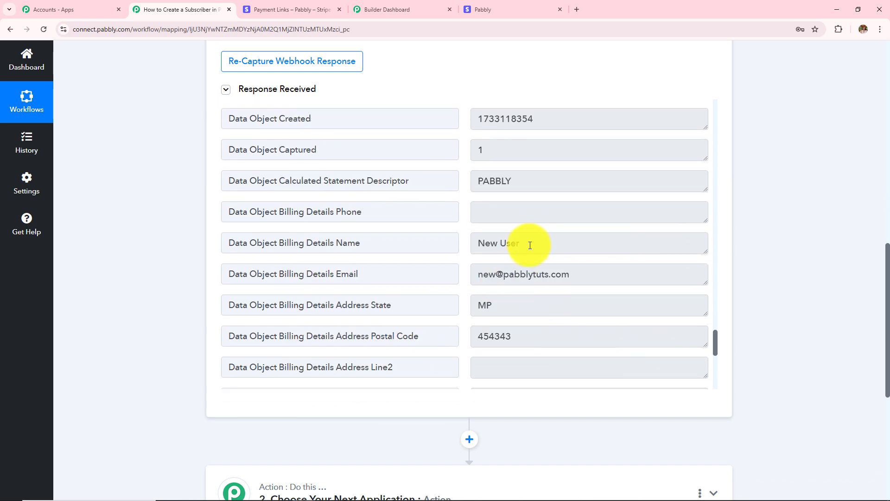
triple_click(531, 242)
drag(594, 277, 318, 301)
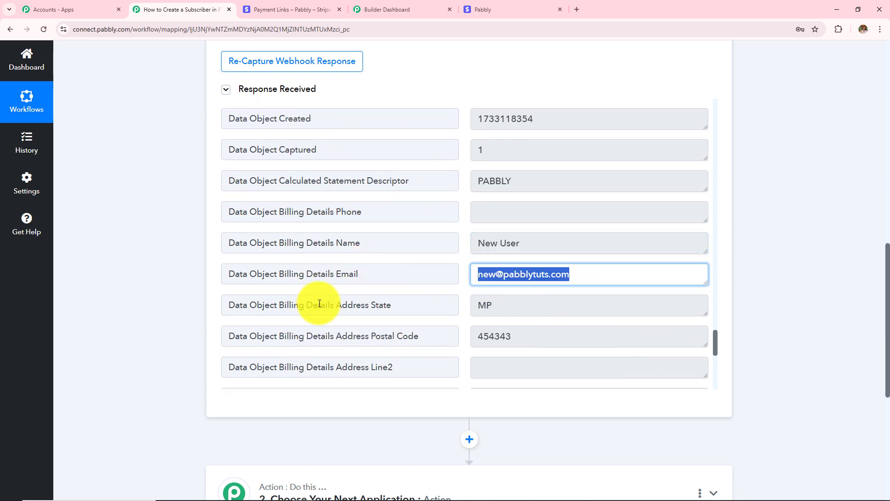
- Scroll through the remaining response fields and back up to the Stripe trigger and workflow title
scroll(493, 331, down, 4)
scroll(496, 331, down, 4)
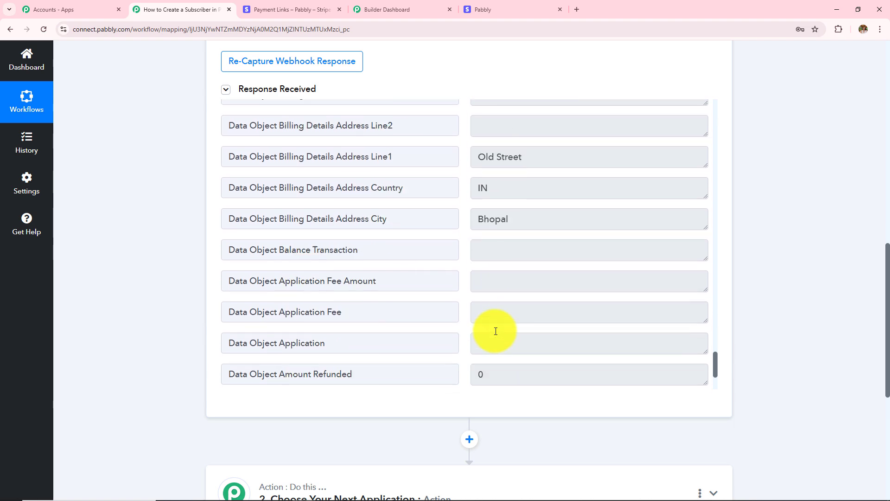
scroll(178, 248, up, 3)
scroll(178, 249, up, 10)
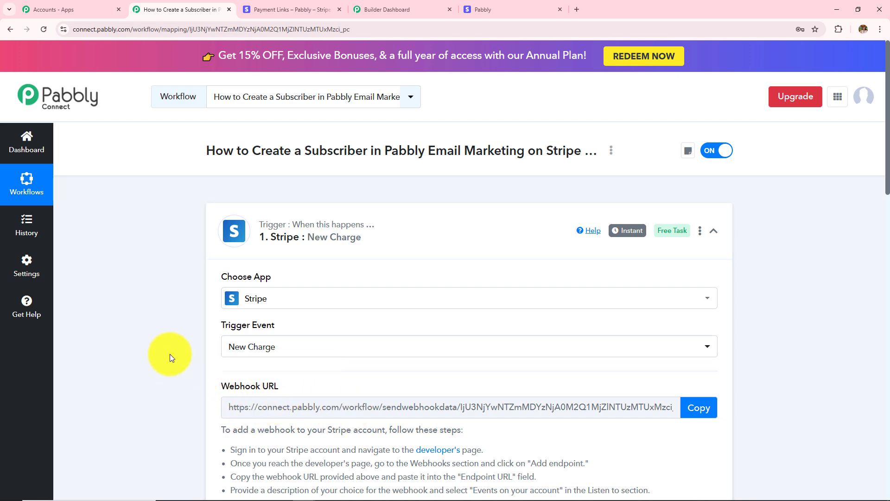
scroll(120, 371, down, 4)
scroll(123, 380, down, 5)
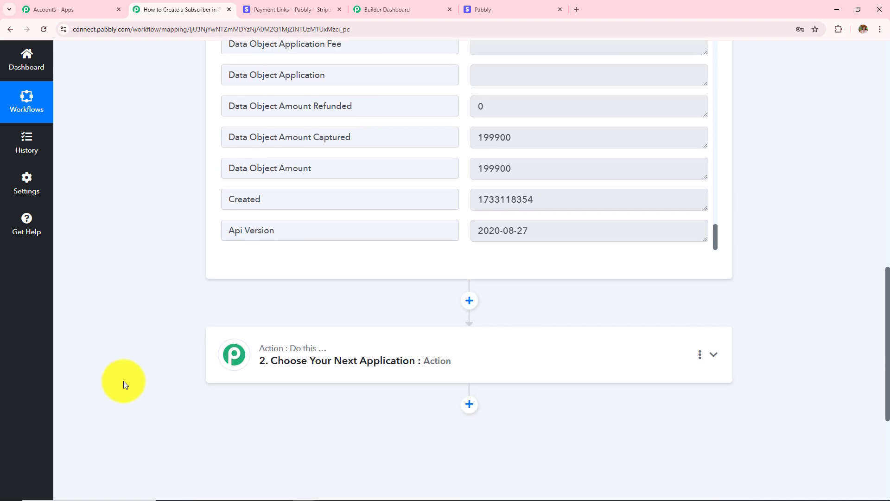
scroll(124, 380, up, 8)
scroll(186, 360, up, 8)
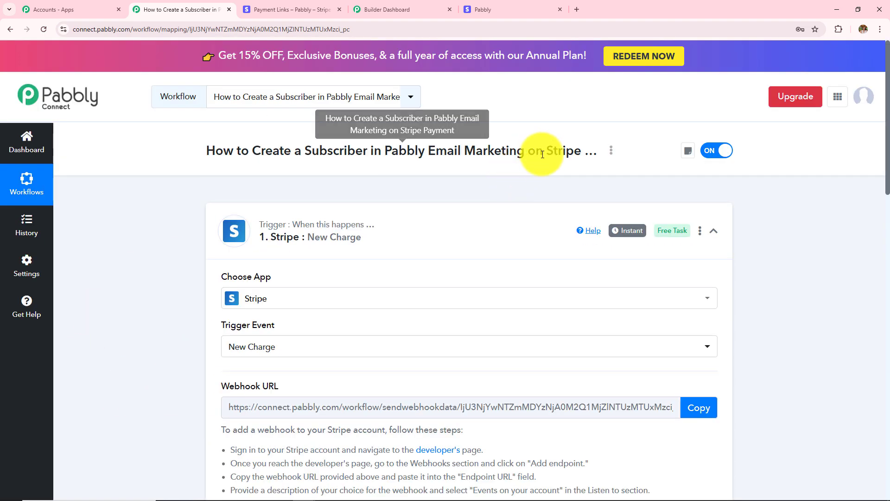
drag(544, 150, 620, 149)
drag(305, 151, 494, 151)
scroll(127, 278, down, 15)
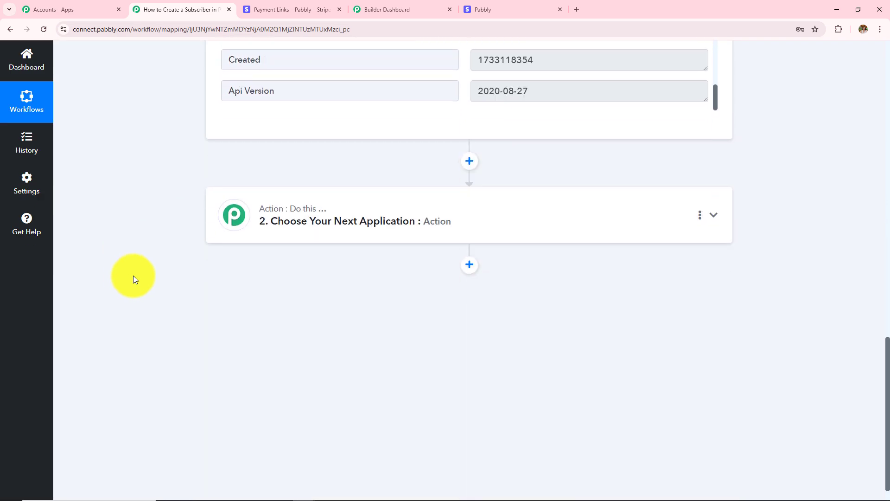
- Set step 2 to Pabbly Email Marketing with the Add Subscribers event and begin connecting an account
click(429, 222)
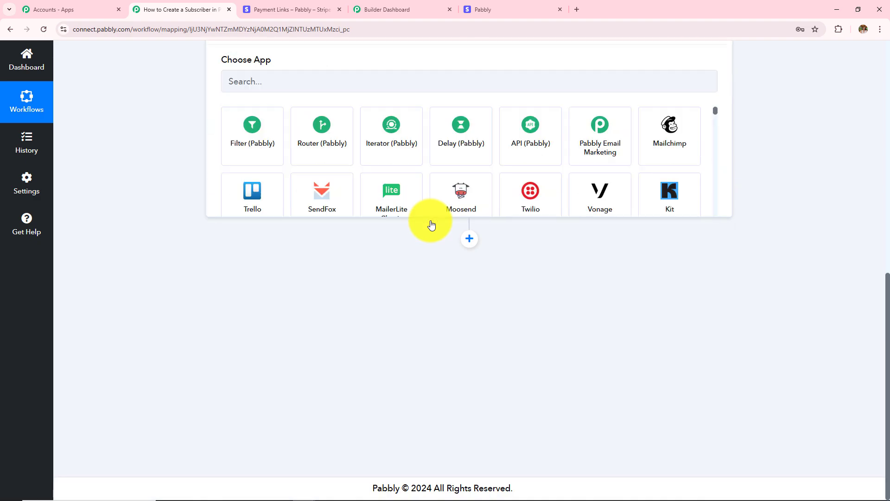
text(P)
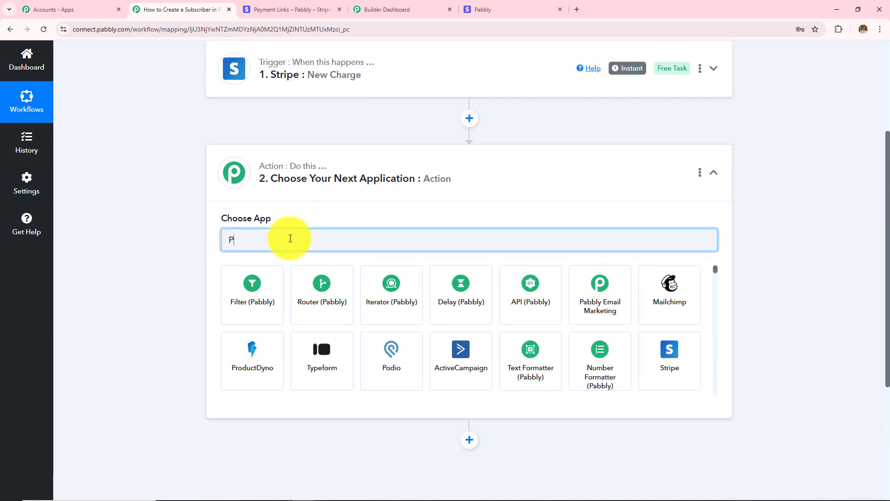
text(abbly E)
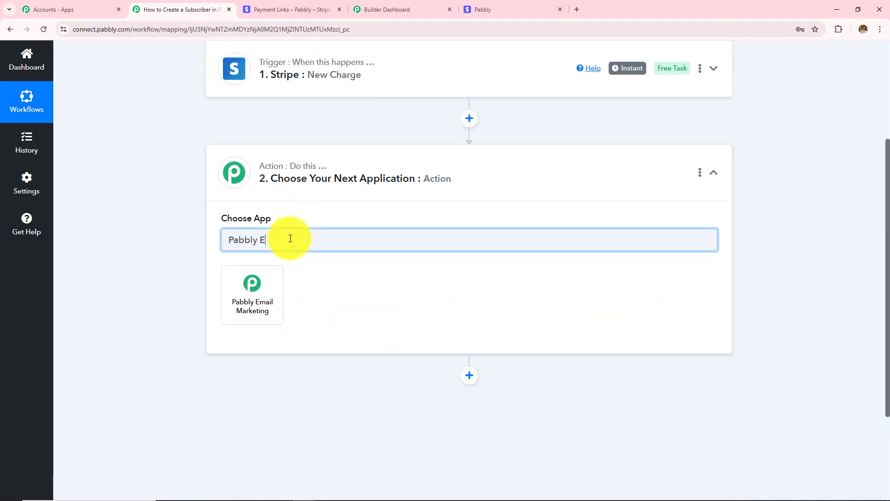
click(260, 302)
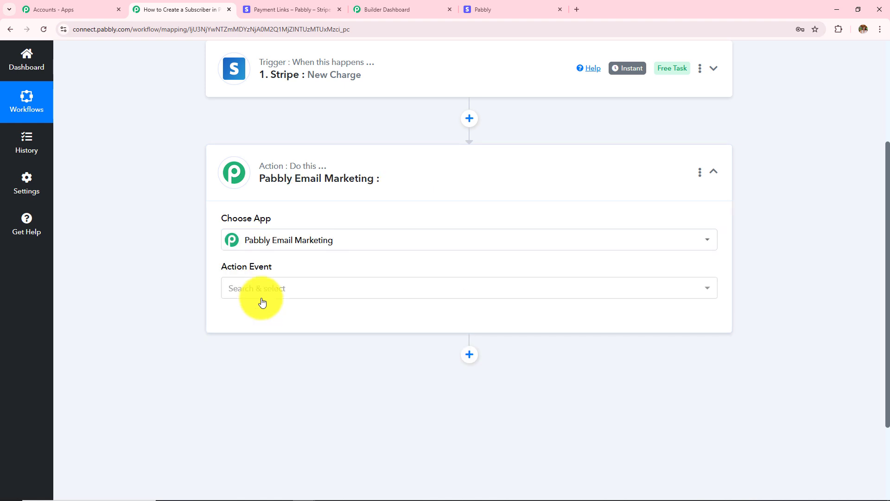
click(263, 292)
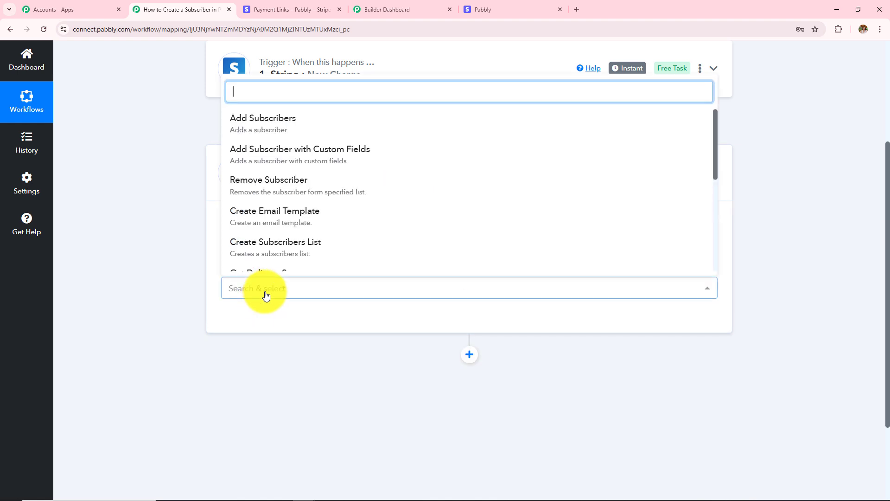
click(281, 130)
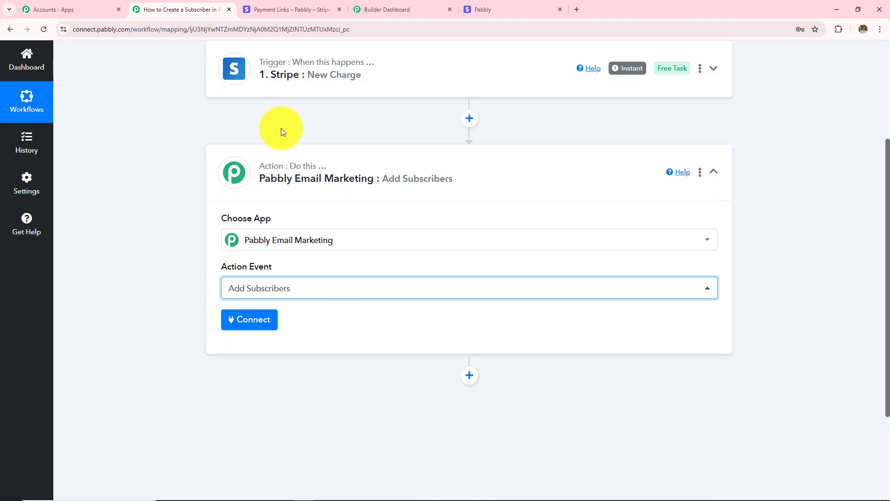
click(252, 323)
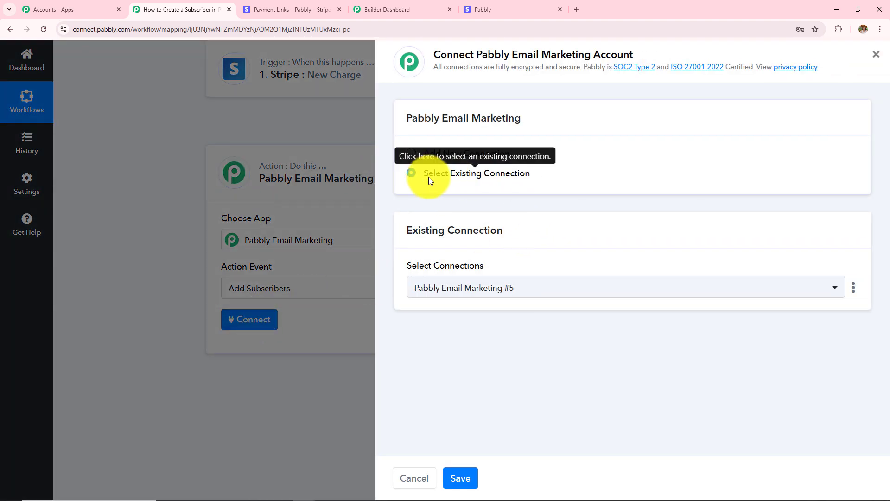
- Choose Add New Connection and copy the bearer token from the Developer API page
click(411, 154)
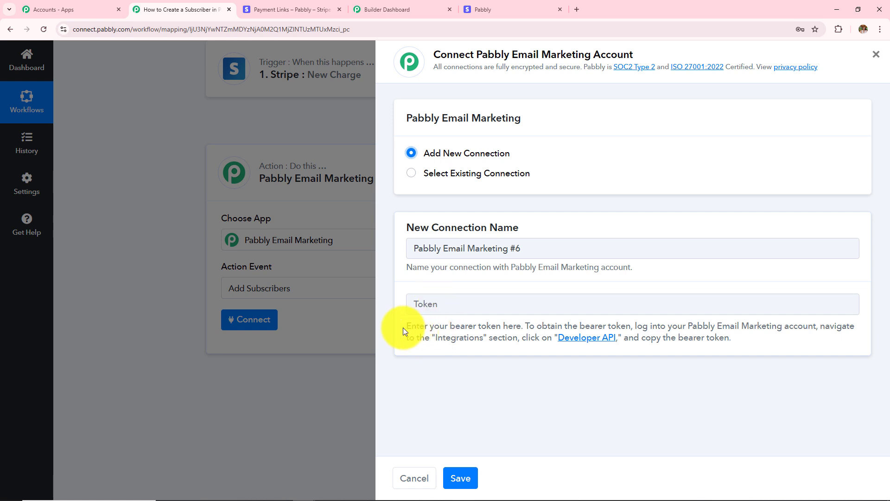
drag(405, 327, 757, 342)
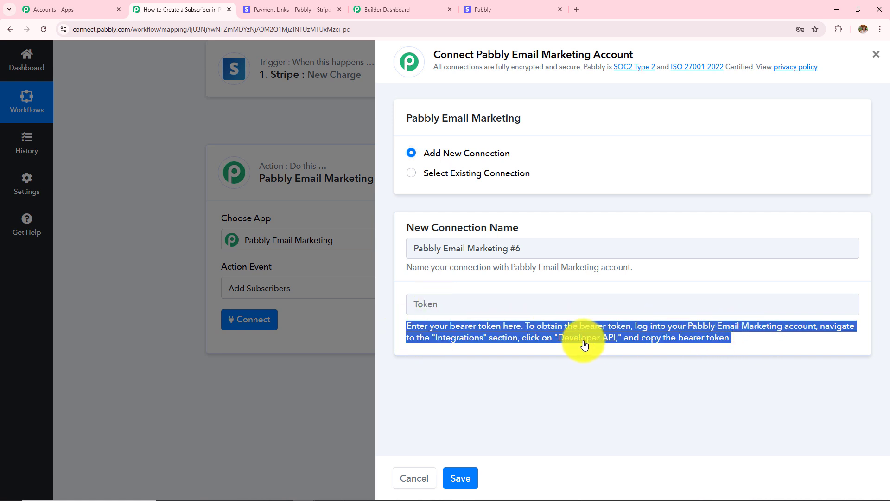
click(568, 342)
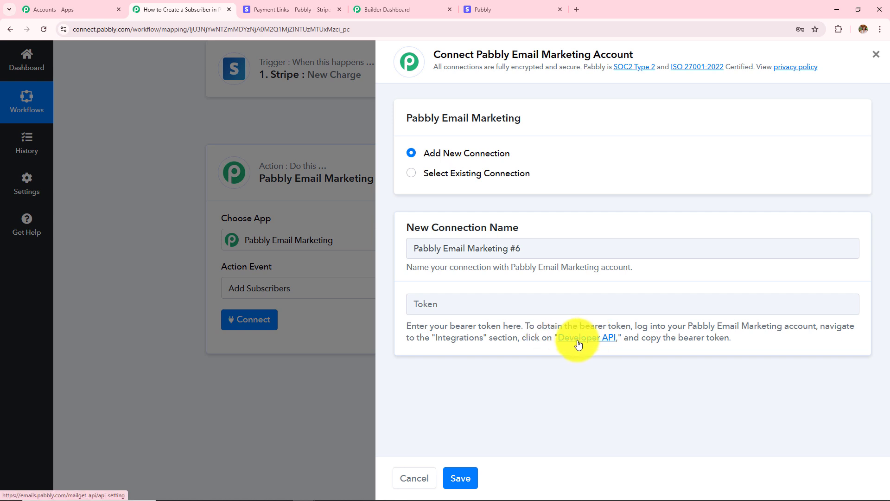
click(580, 340)
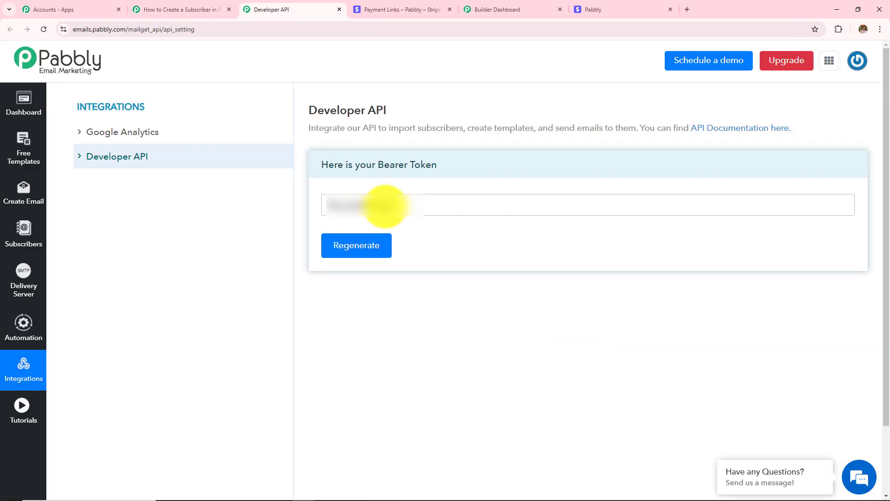
drag(387, 207, 307, 206)
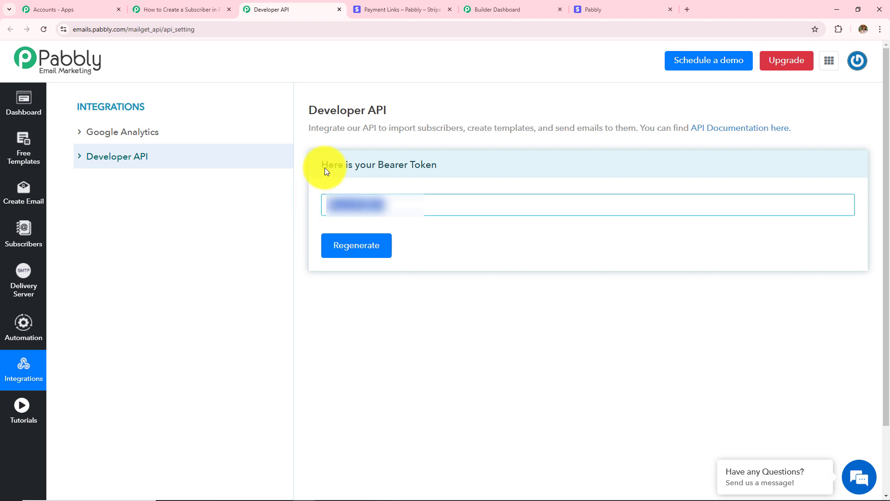
click(191, 8)
- Paste the bearer token into the Token field and save the Pabbly Email Marketing connection
click(463, 302)
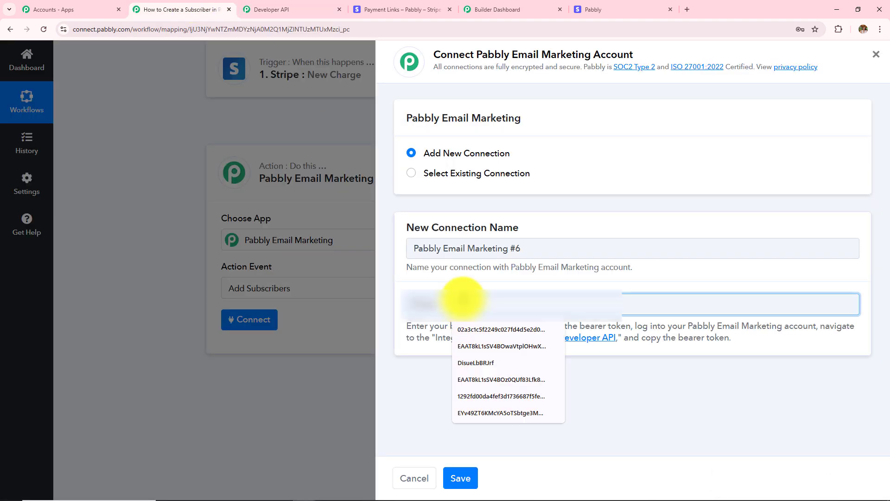
key(ctrl+v)
click(459, 476)
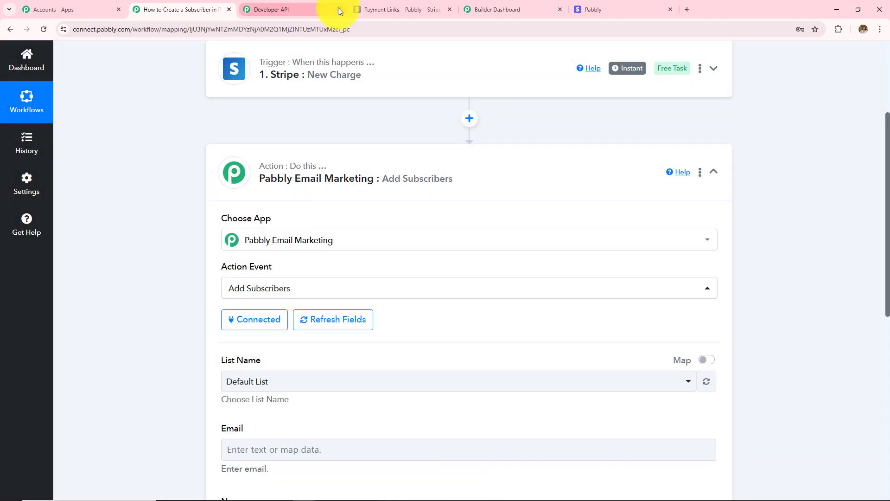
click(340, 9)
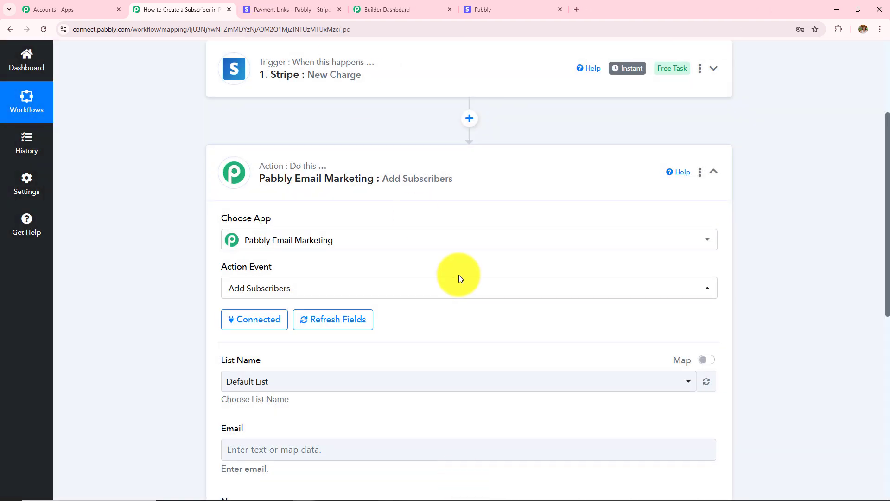
- Select Stripe Payment as the subscriber list
scroll(458, 275, down, 3)
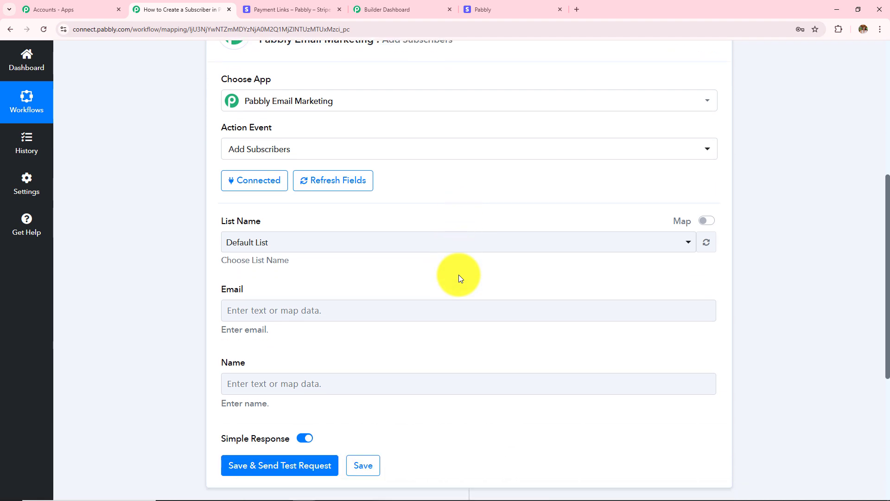
scroll(460, 278, down, 1)
click(425, 259)
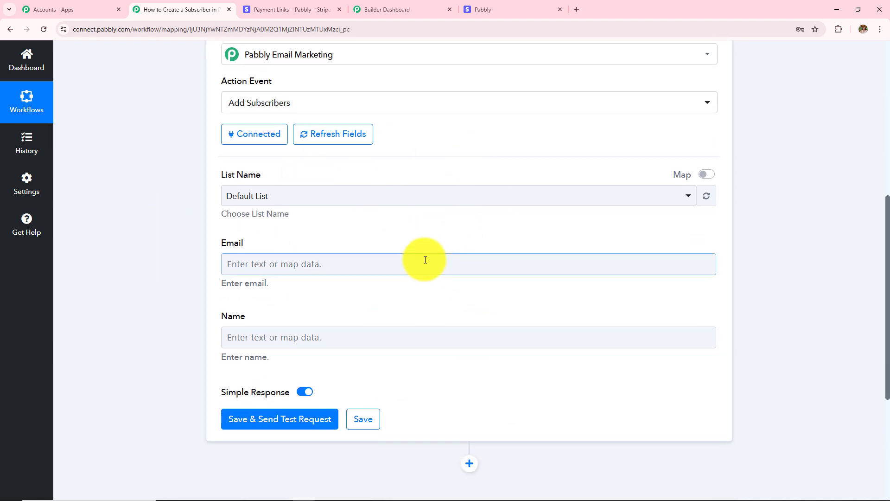
scroll(458, 255, up, 2)
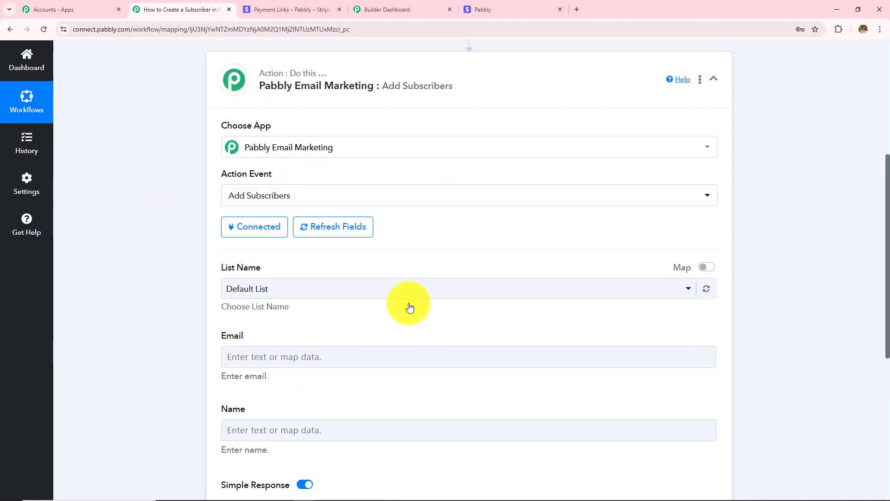
click(349, 327)
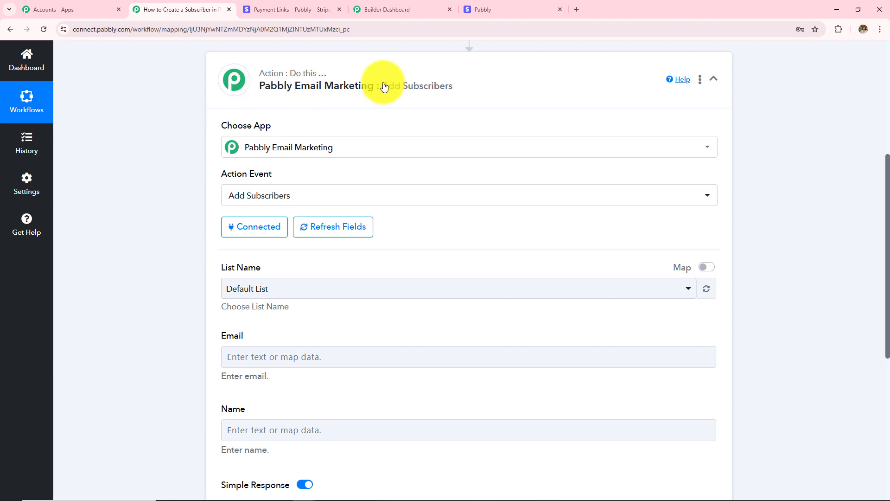
click(343, 296)
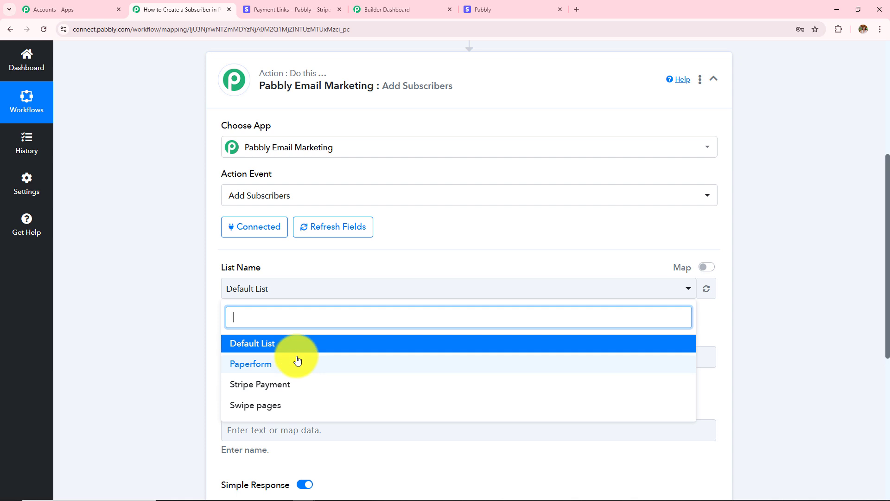
click(260, 386)
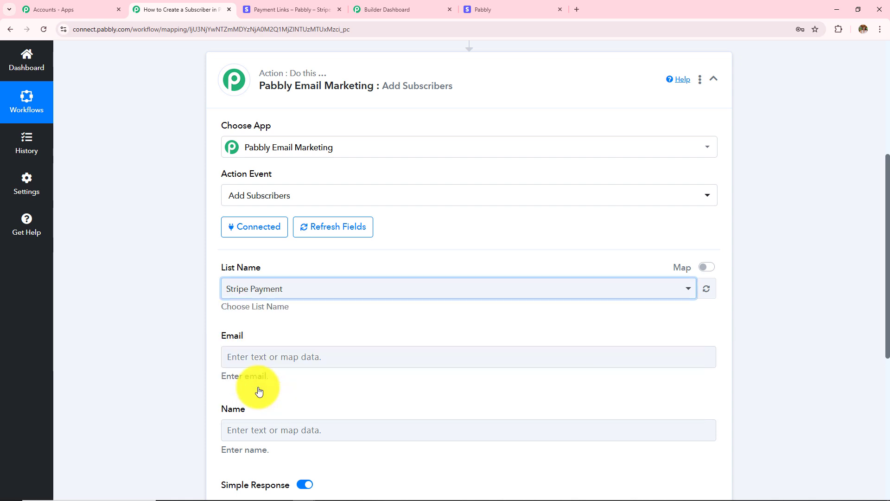
- Map the Stripe New Charge billing email into the Email field
scroll(258, 392, down, 1)
click(301, 312)
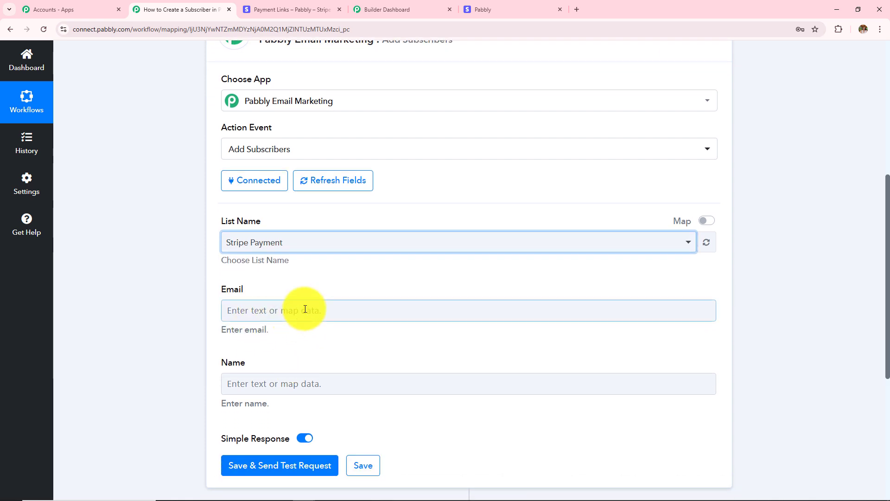
scroll(276, 305, up, 4)
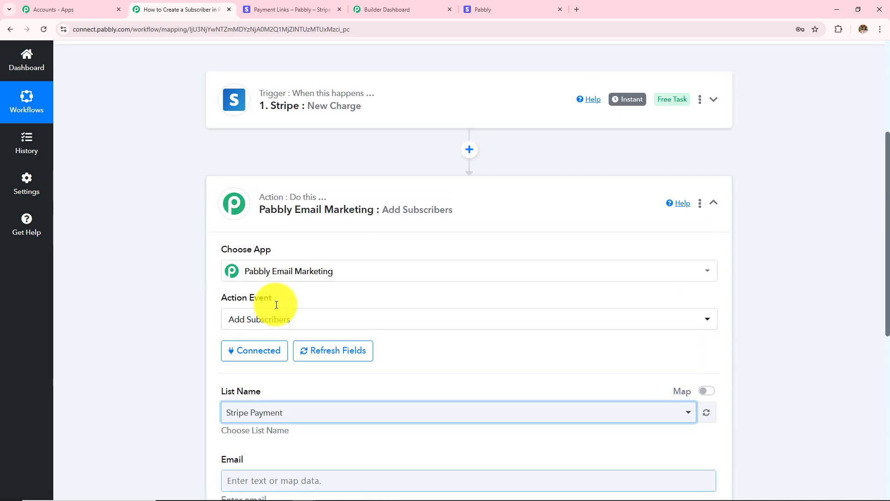
scroll(275, 305, down, 5)
click(282, 270)
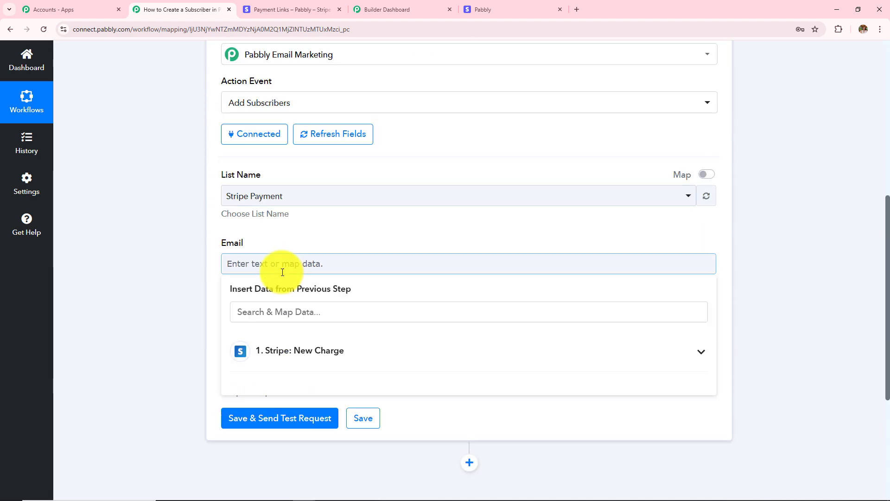
text(kk;)
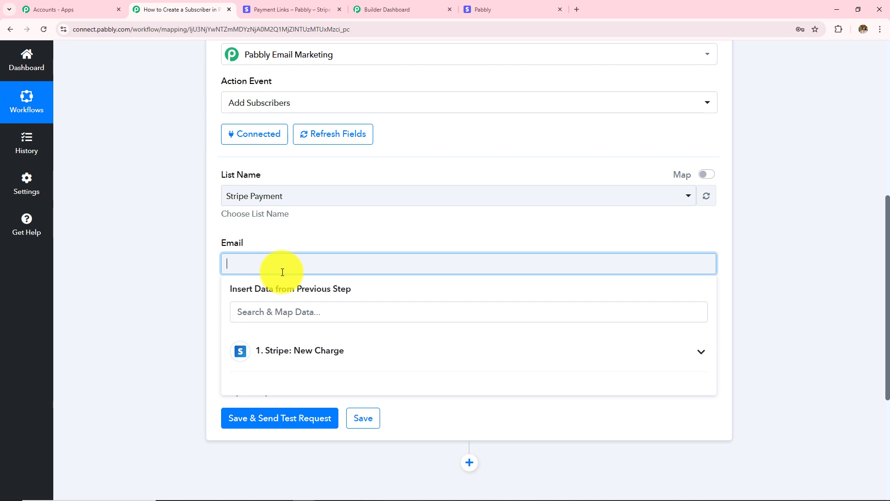
click(146, 194)
scroll(147, 195, up, 7)
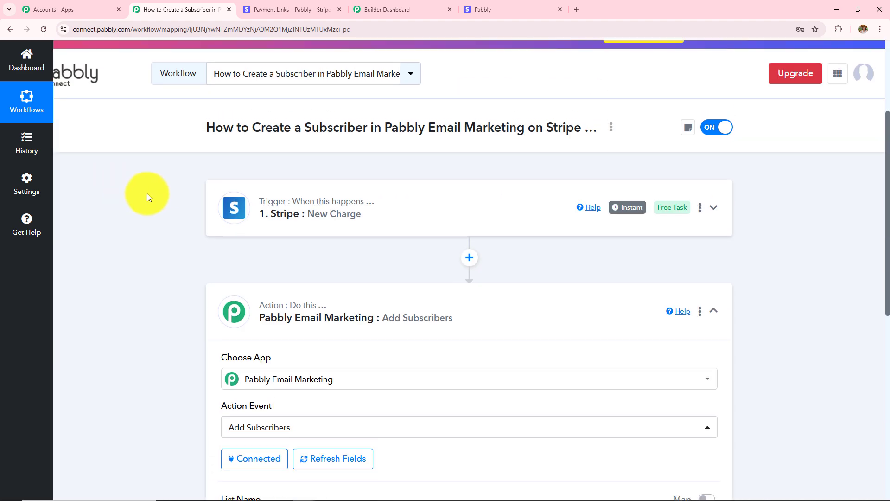
scroll(337, 235, down, 7)
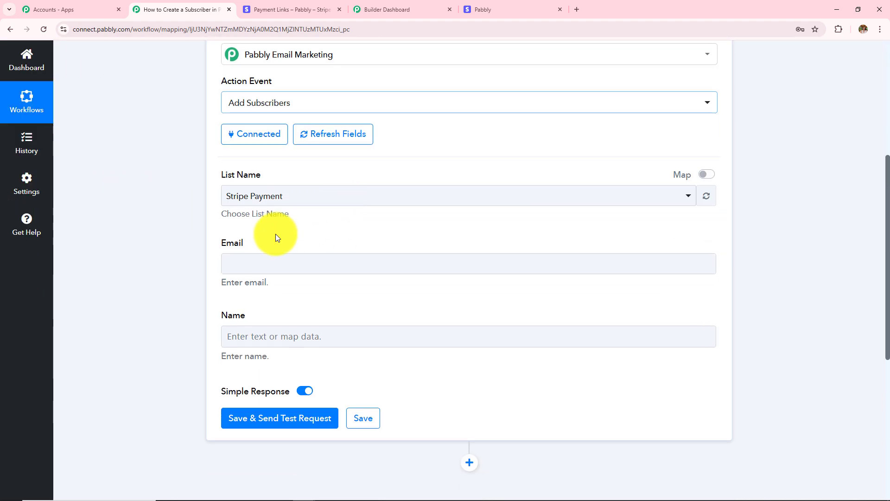
click(262, 262)
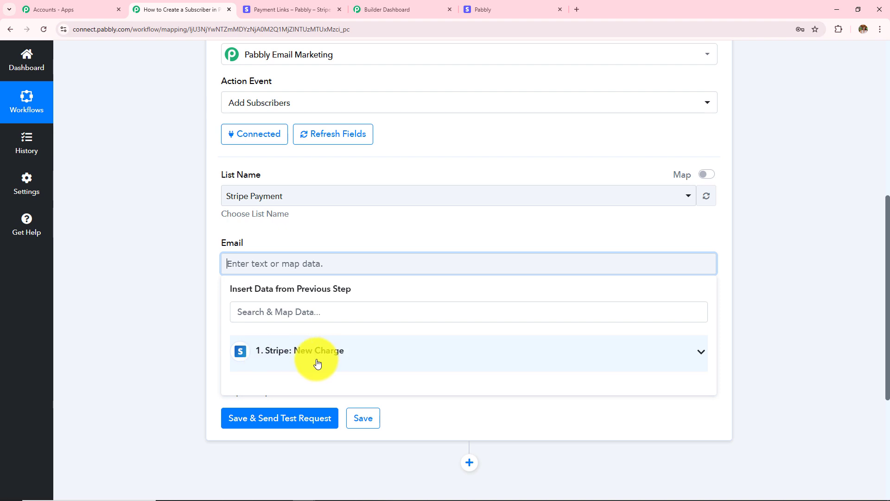
click(317, 363)
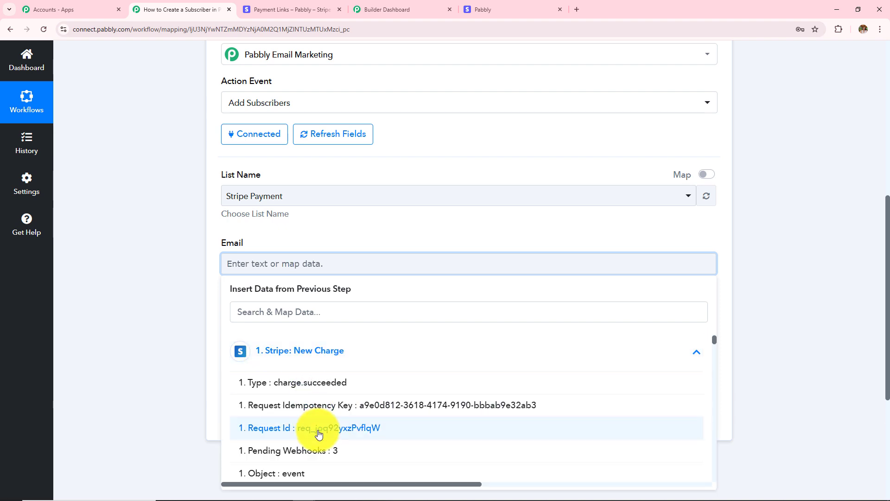
scroll(318, 427, down, 10)
scroll(318, 434, down, 10)
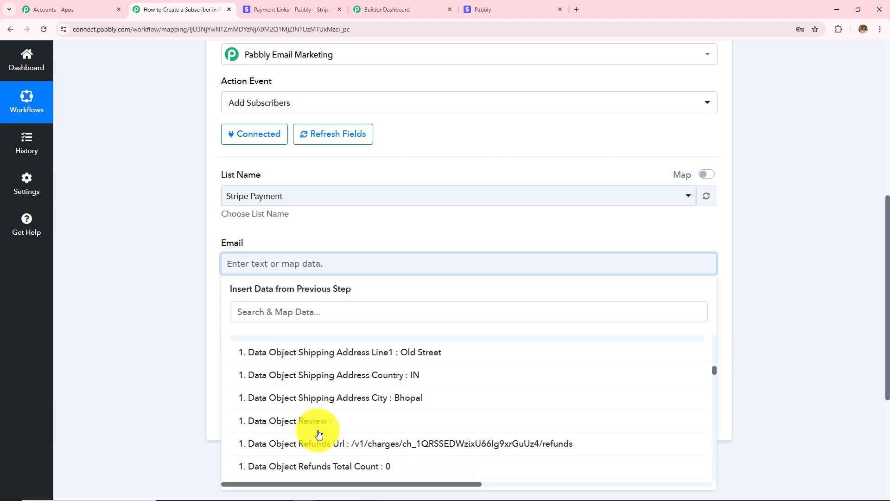
scroll(318, 434, down, 10)
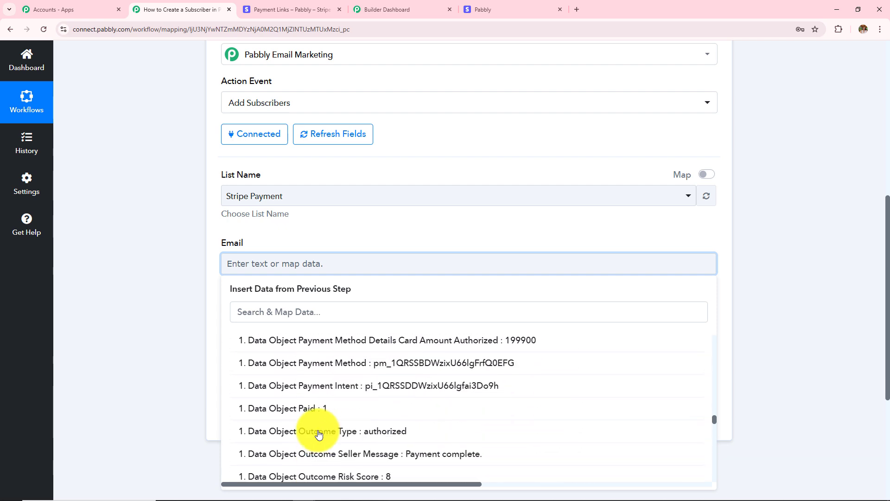
scroll(318, 434, up, 3)
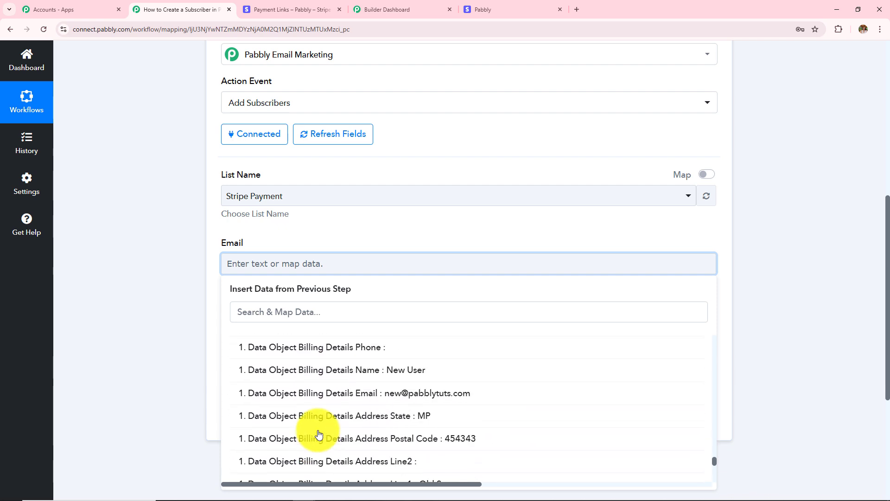
click(366, 394)
click(141, 297)
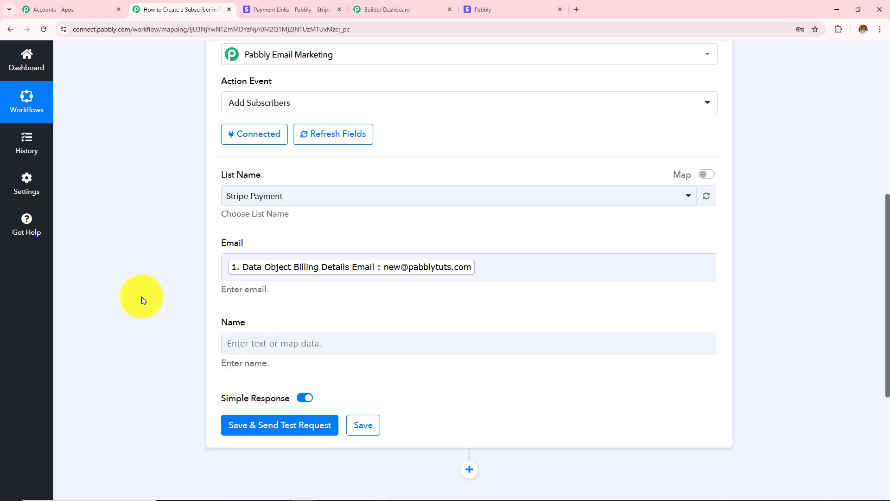
- Map the Stripe New Charge billing name into the Name field
click(296, 342)
click(344, 425)
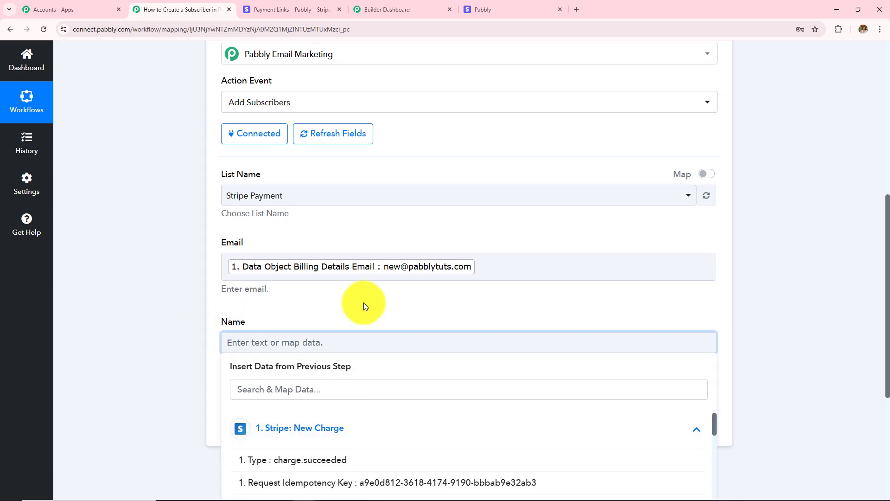
scroll(359, 349, down, 15)
scroll(359, 351, down, 12)
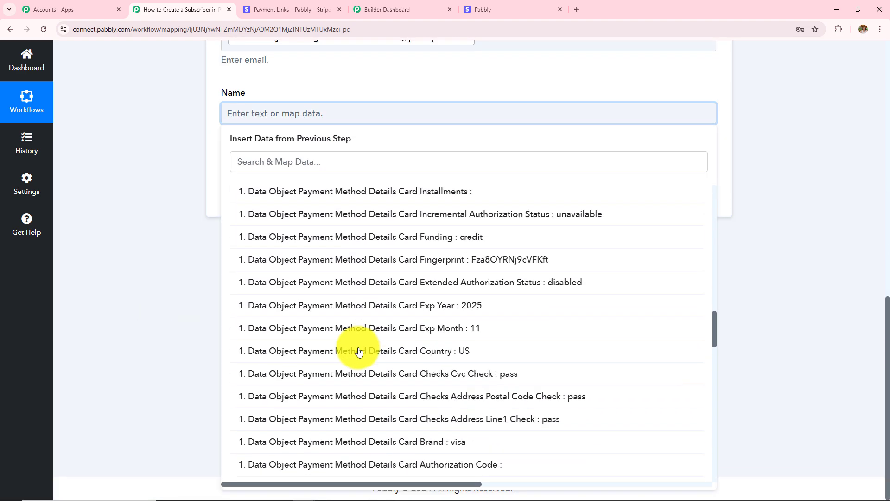
click(390, 411)
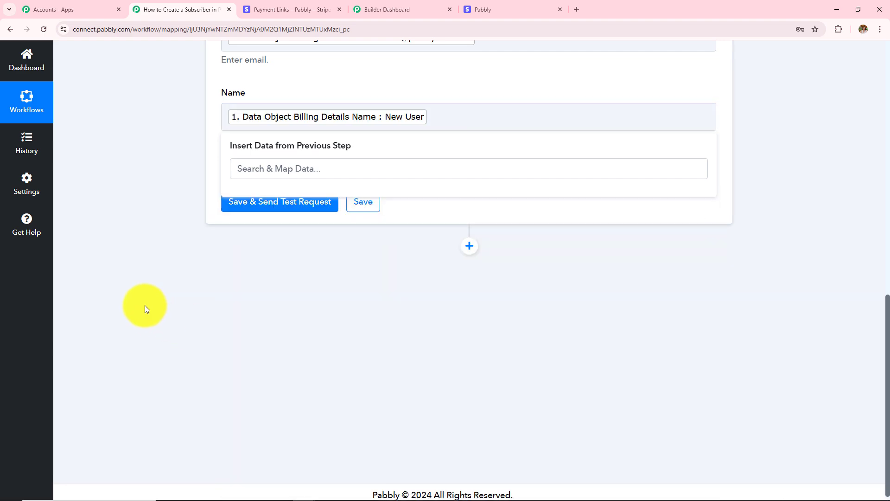
click(145, 306)
scroll(294, 335, up, 5)
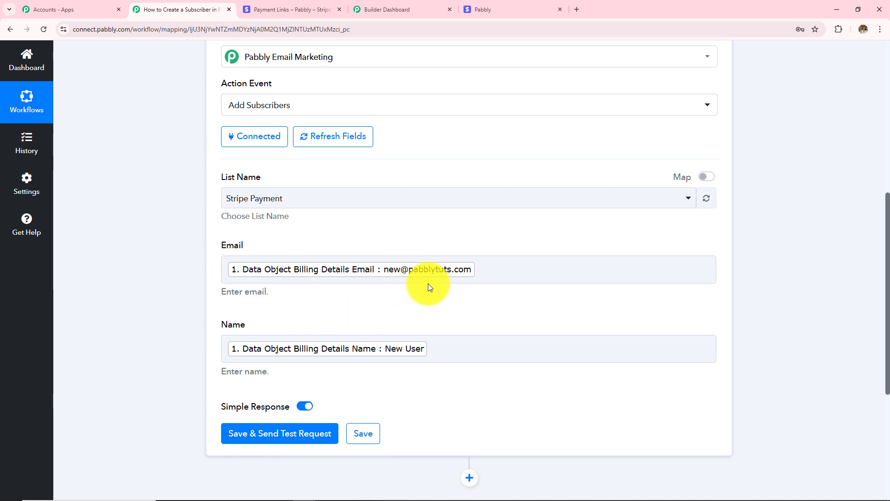
- Save and test the action, confirming status success and 'Total Emails In List : 2'
scroll(397, 320, down, 1)
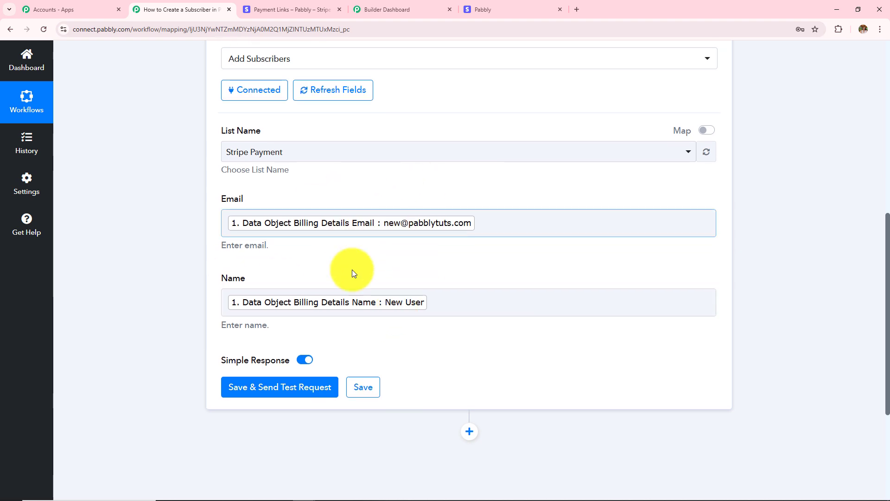
scroll(352, 273, down, 3)
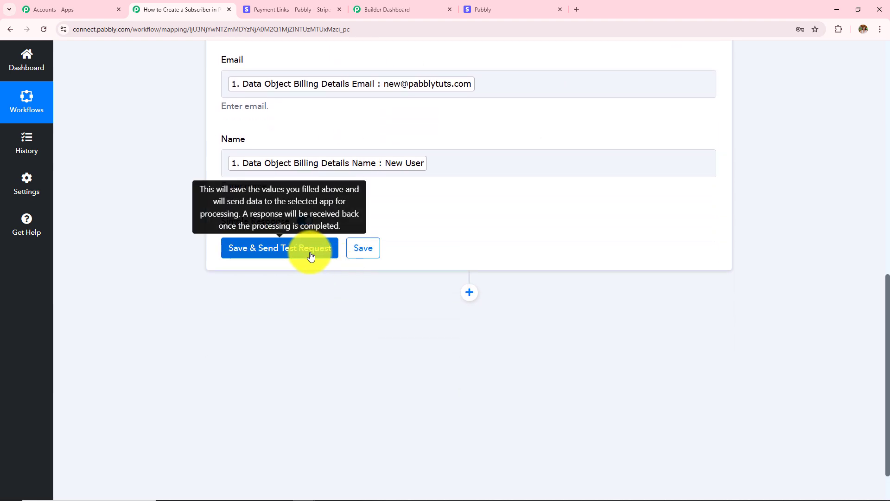
click(268, 257)
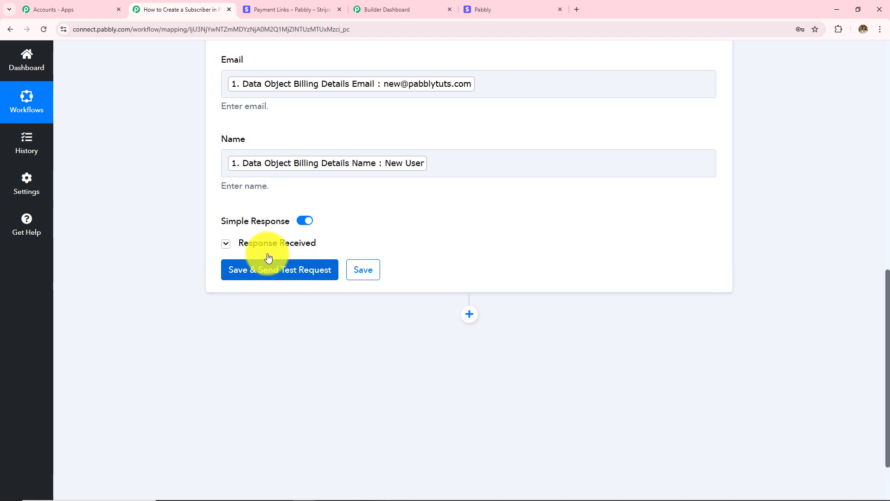
double_click(510, 292)
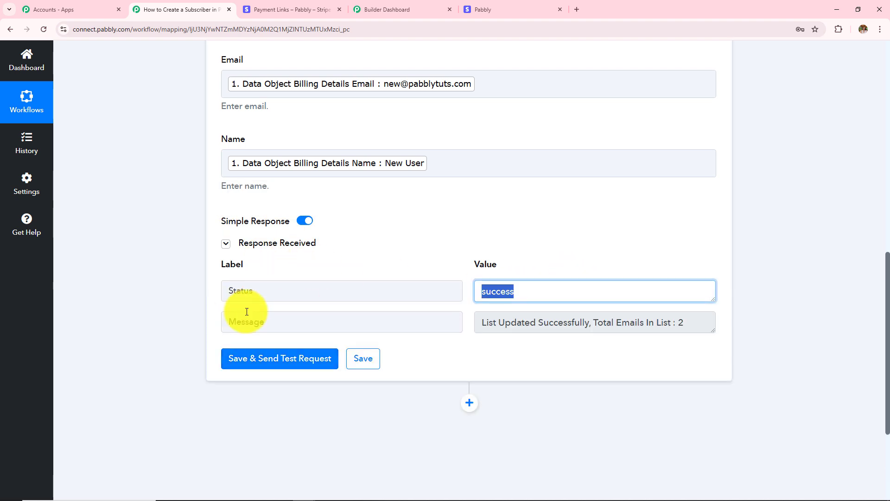
click(715, 332)
drag(714, 332, 716, 380)
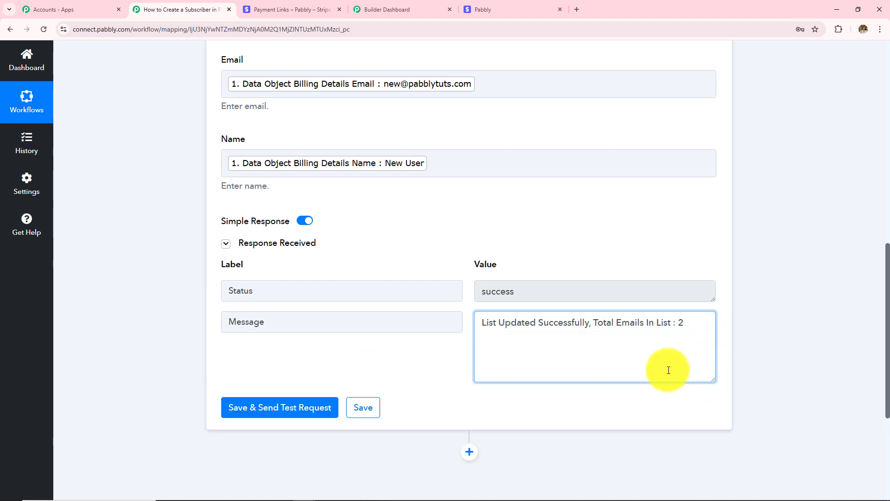
scroll(431, 355, up, 9)
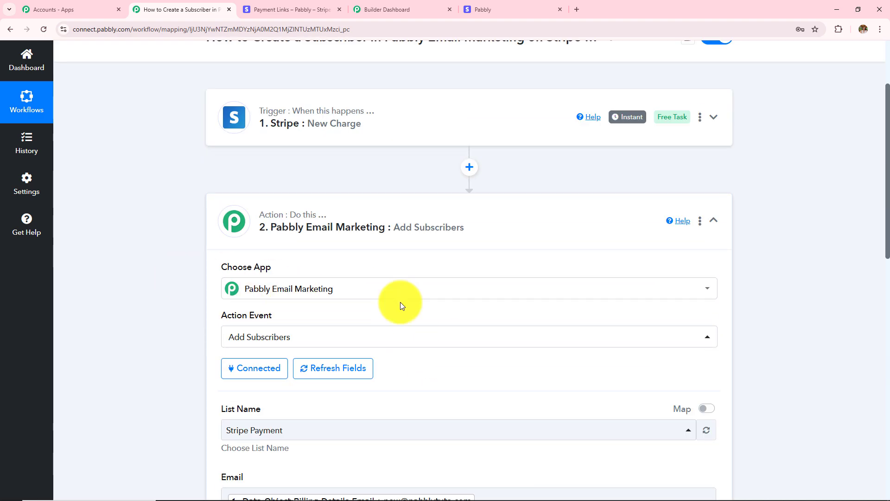
- Check the Stripe Payment list shows two subscribers, then go to the Stripe payment links tab
click(397, 10)
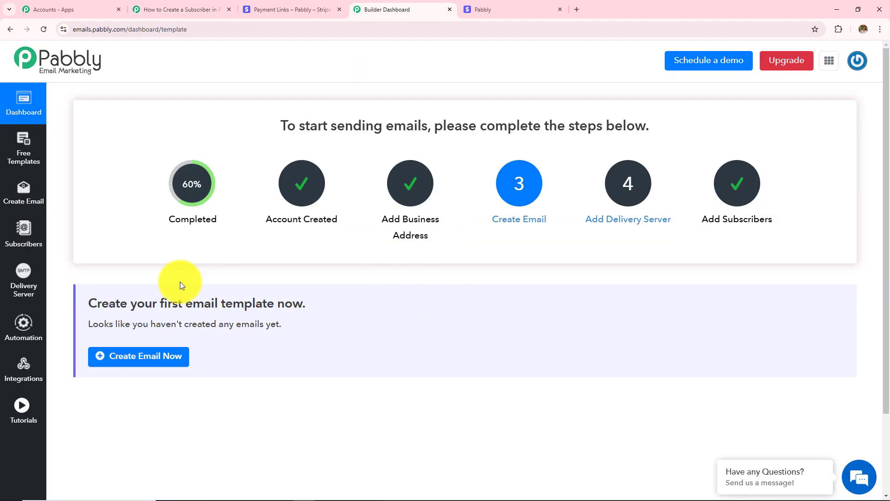
click(30, 237)
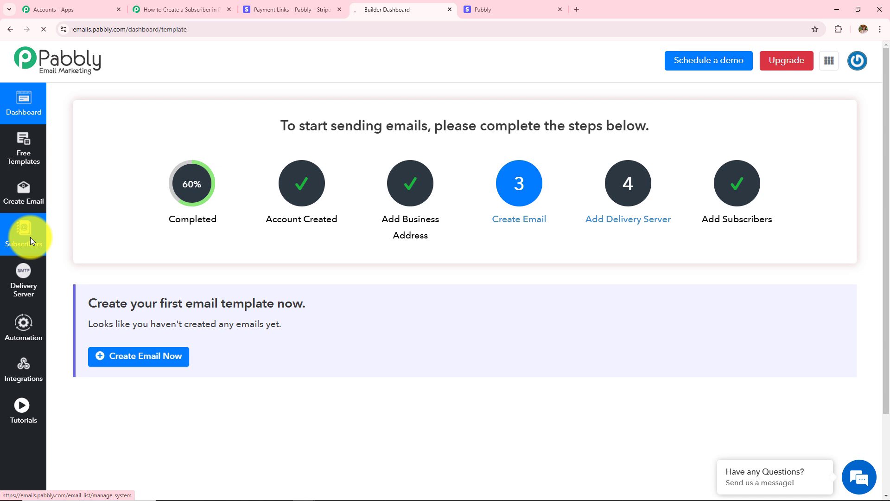
click(123, 245)
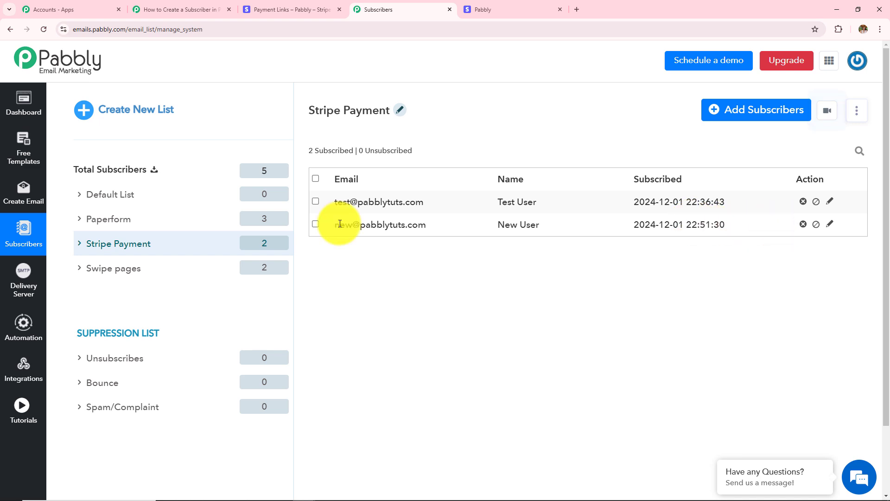
click(315, 224)
click(316, 225)
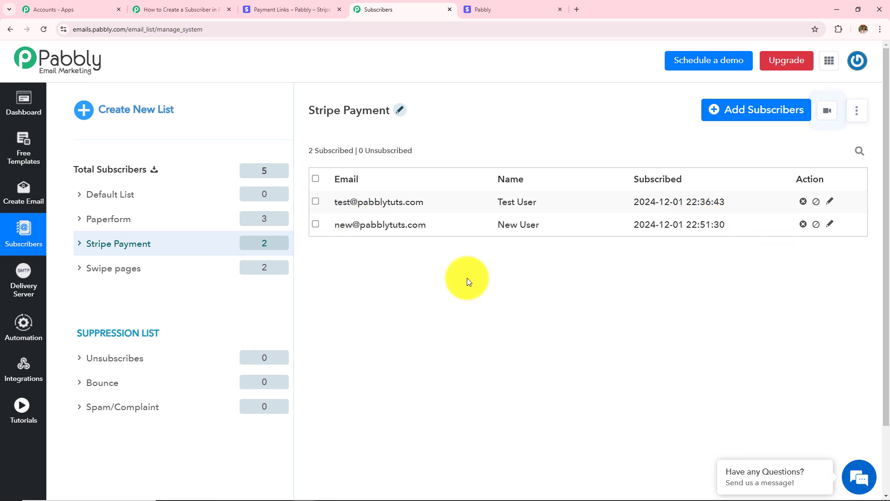
click(291, 10)
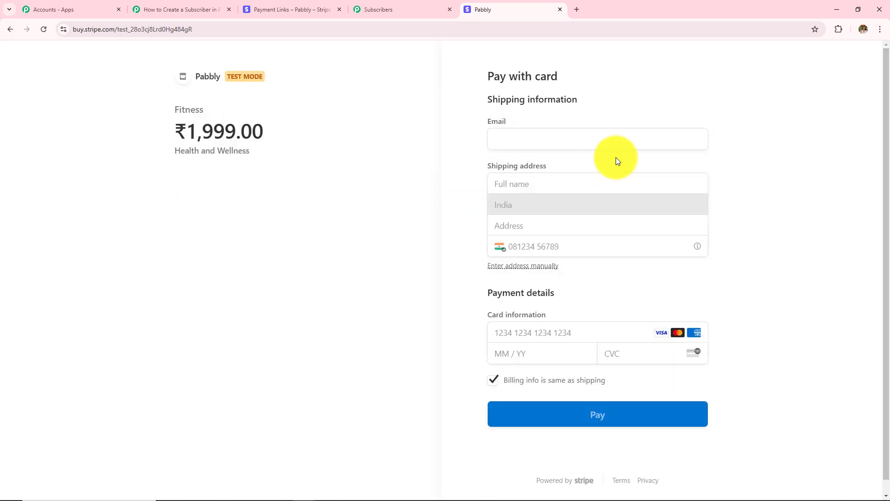
- Enter the buyer's email and pay ₹1,999.00 for Fitness with the test card
click(557, 142)
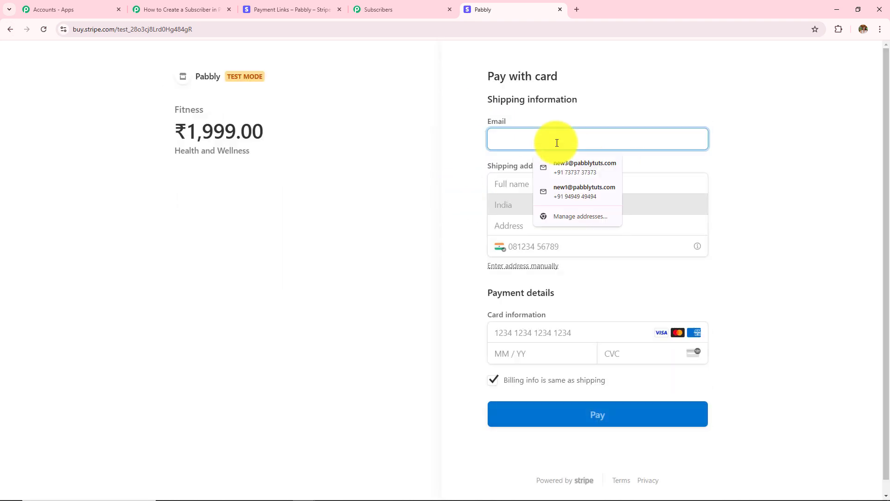
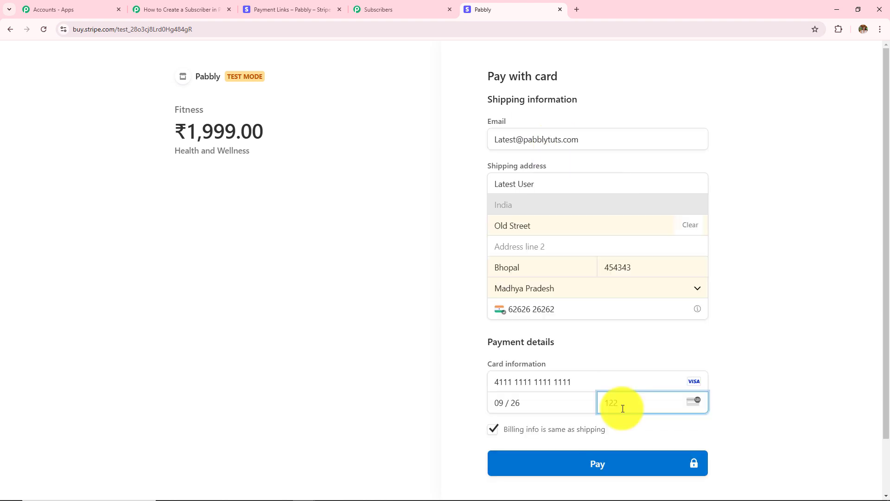
text(122)
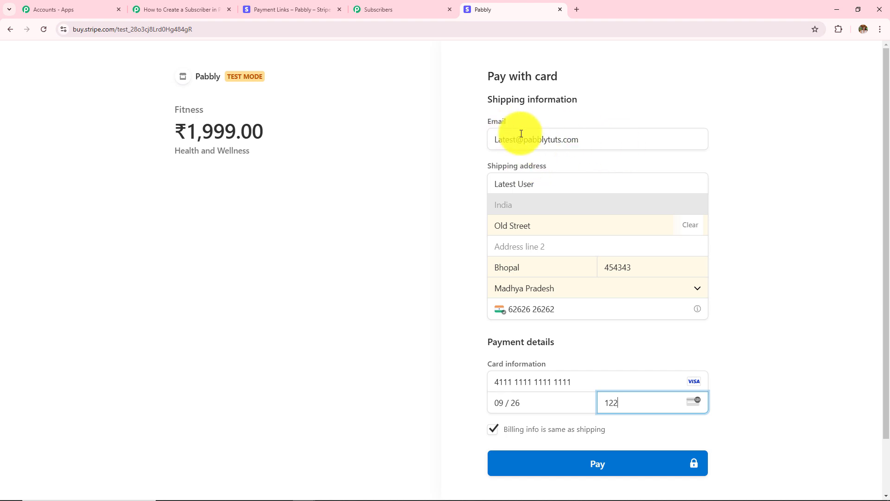
click(509, 148)
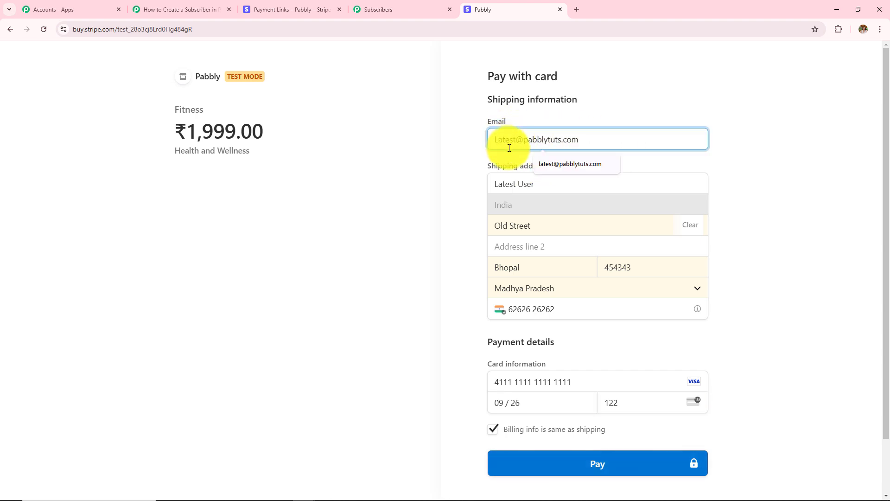
key(BackSpace)
text(l)
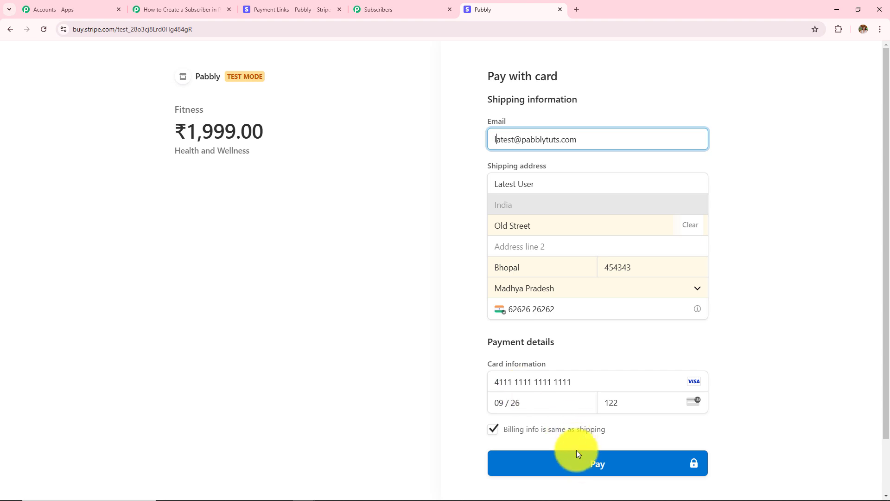
click(577, 465)
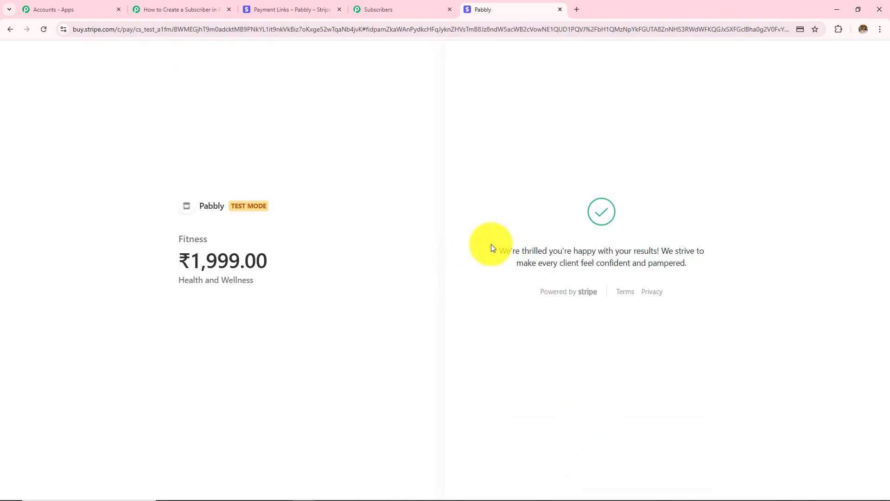
drag(491, 244, 766, 339)
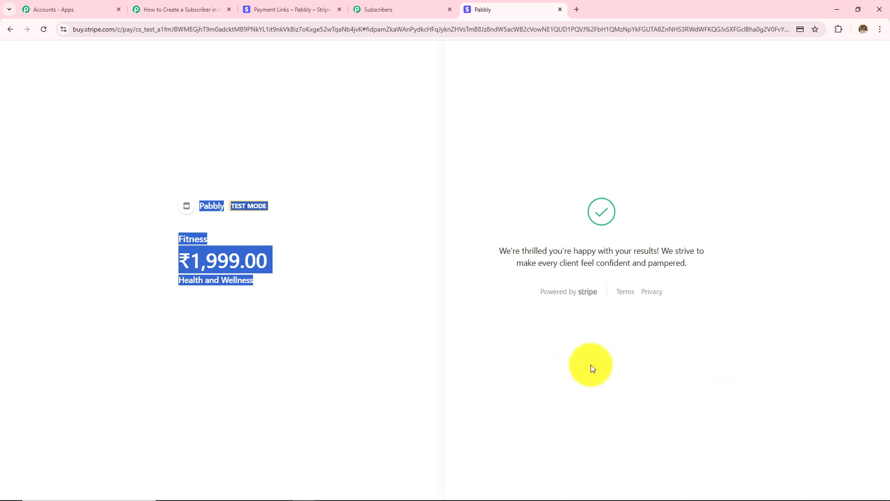
- Reload the Stripe Payment list to confirm a third subscriber, then return to the workflow
click(389, 4)
click(43, 29)
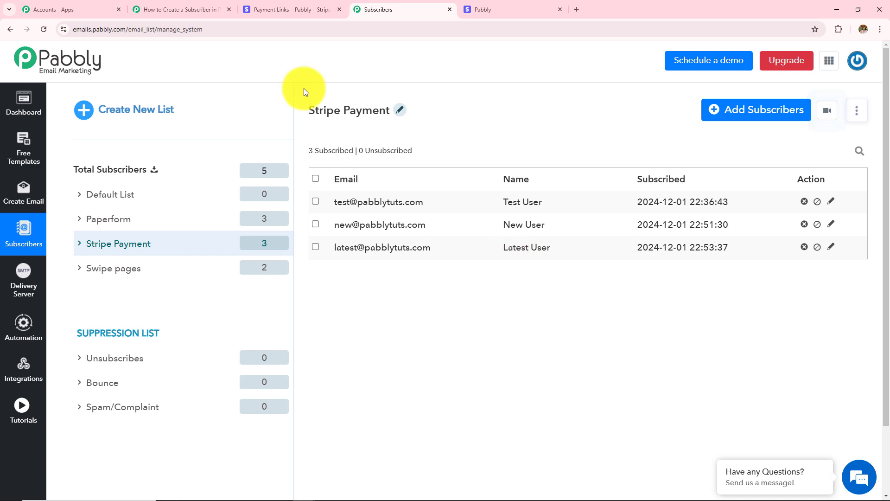
click(170, 8)
click(490, 269)
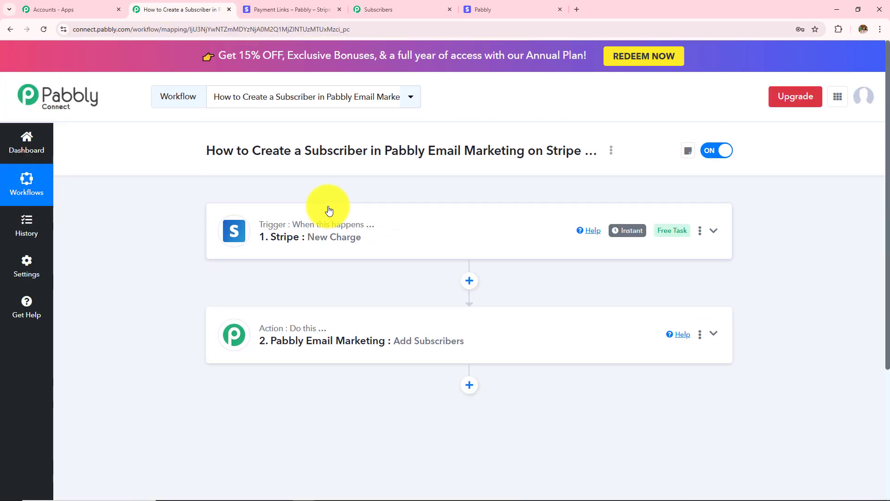
click(369, 248)
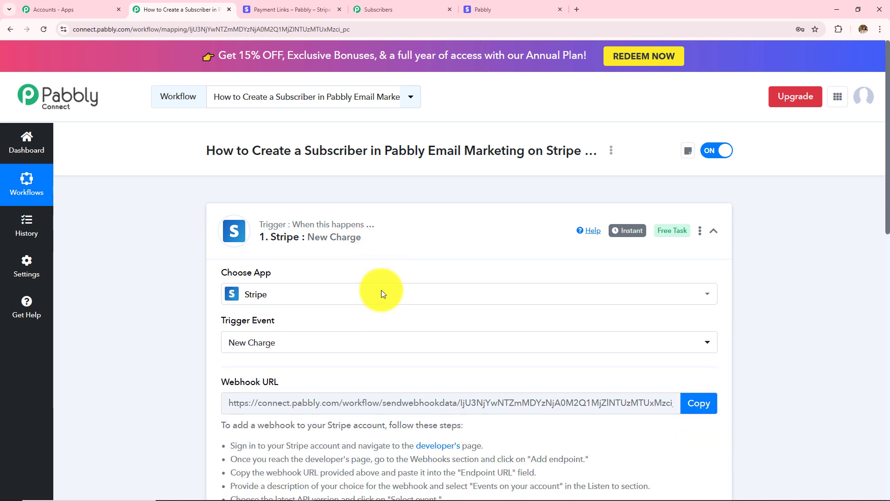
scroll(461, 360, down, 4)
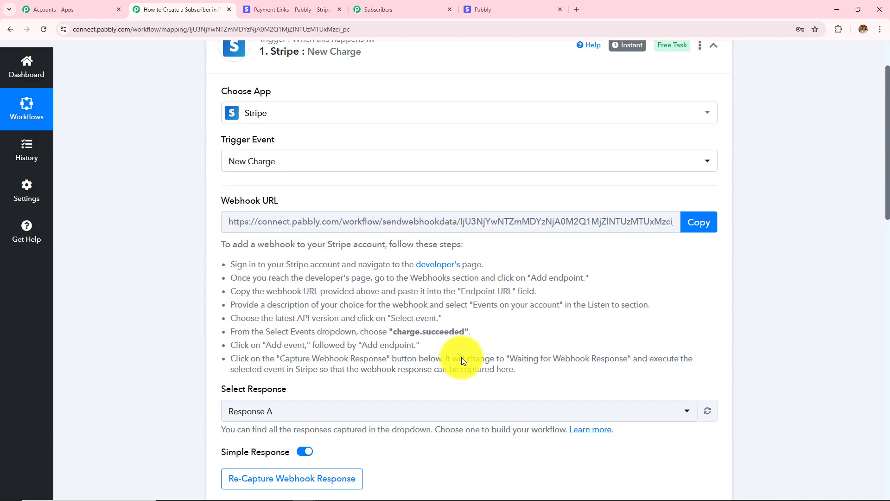
scroll(462, 361, down, 6)
scroll(509, 188, down, 4)
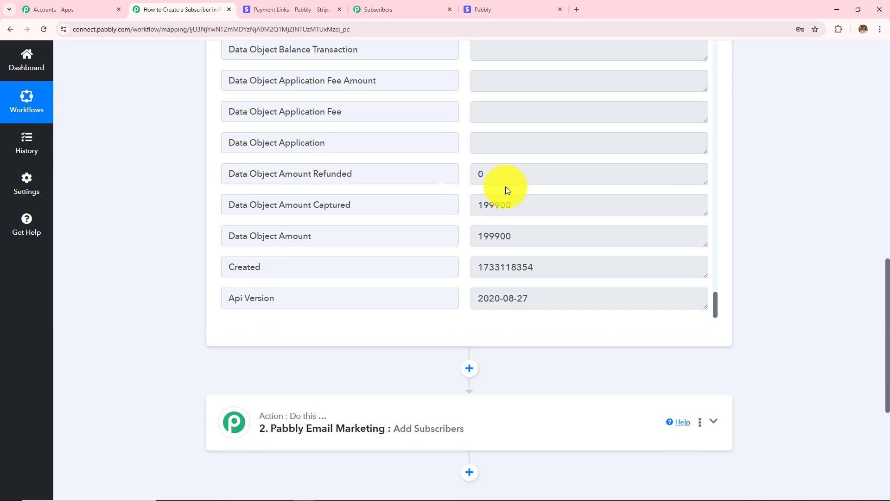
scroll(507, 189, down, 2)
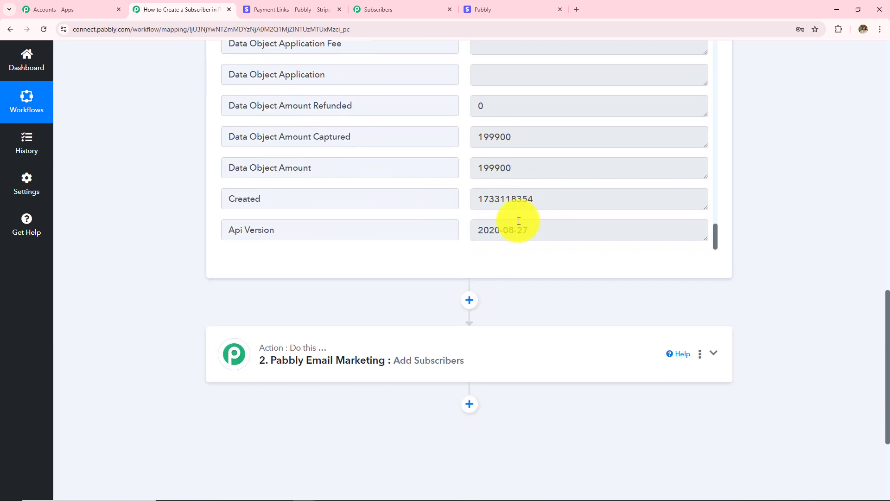
scroll(744, 215, down, 2)
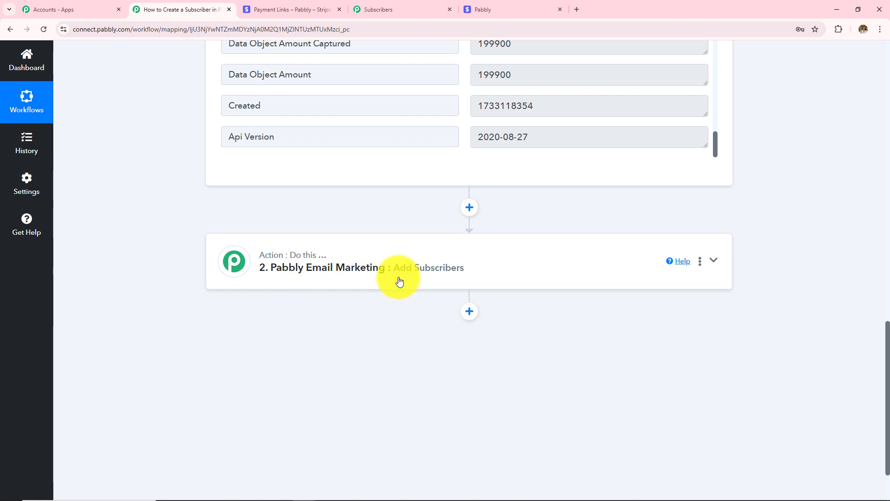
click(382, 279)
scroll(374, 272, up, 8)
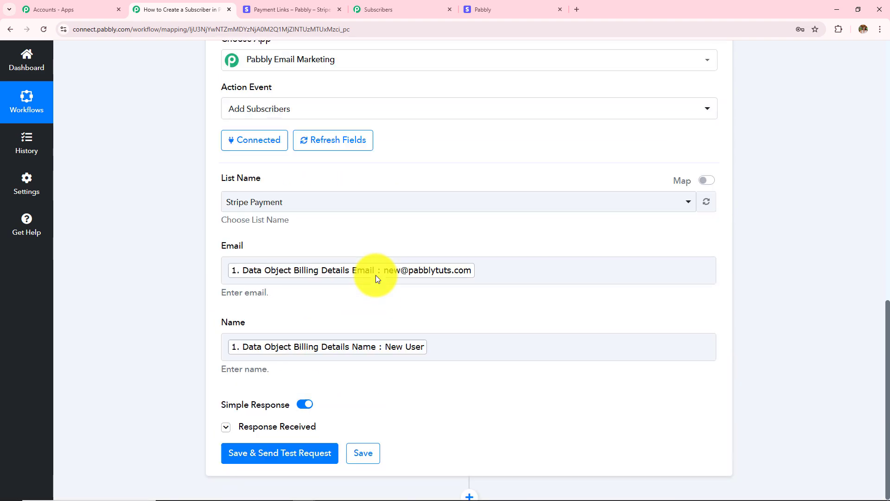
scroll(510, 299, down, 5)
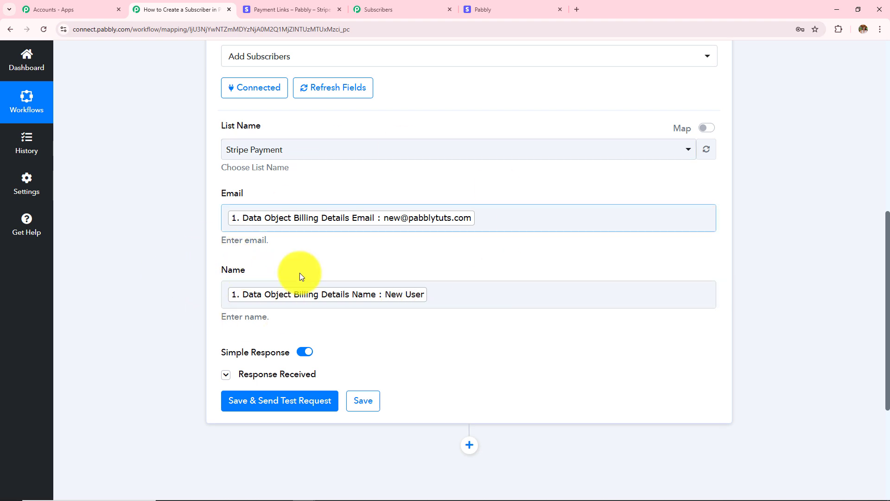
scroll(421, 293, down, 1)
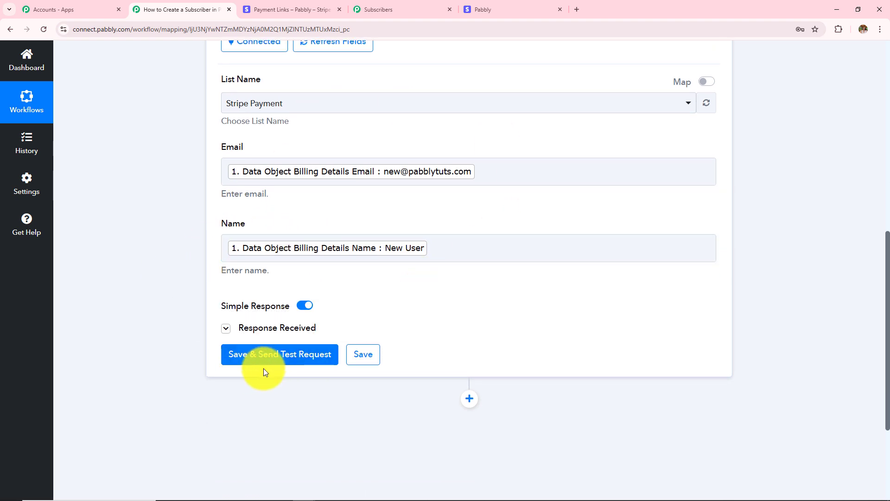
click(387, 8)
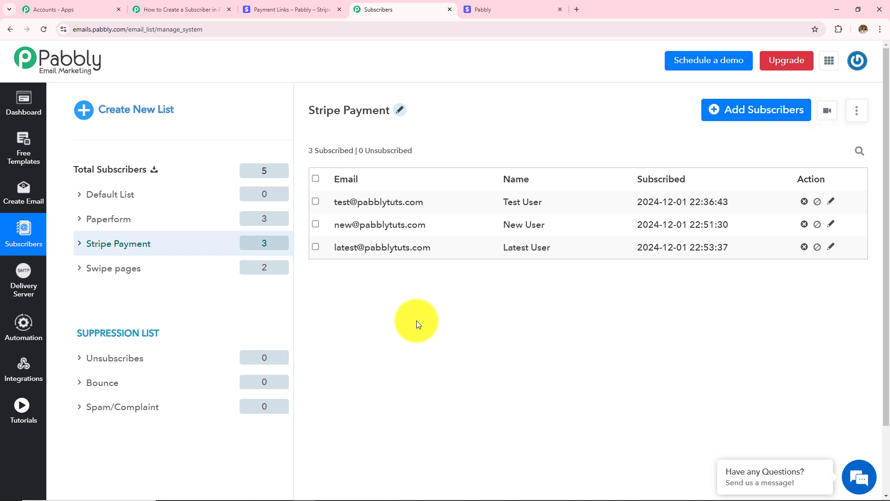
click(205, 8)
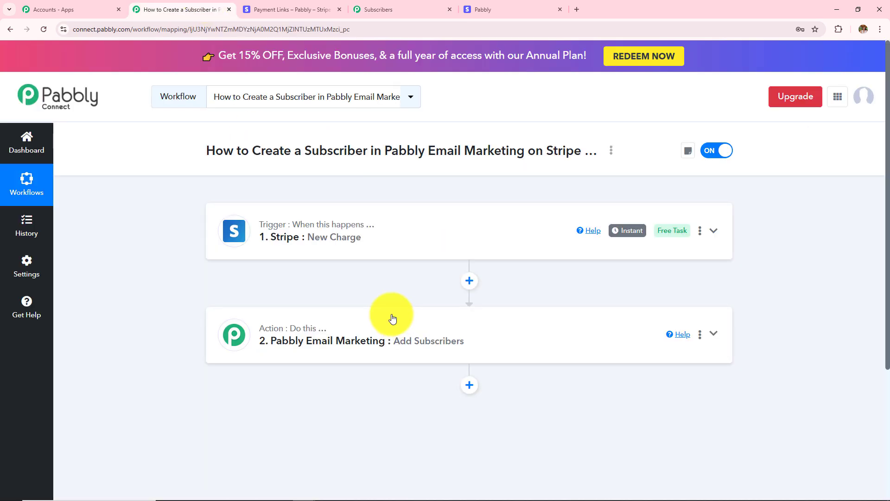